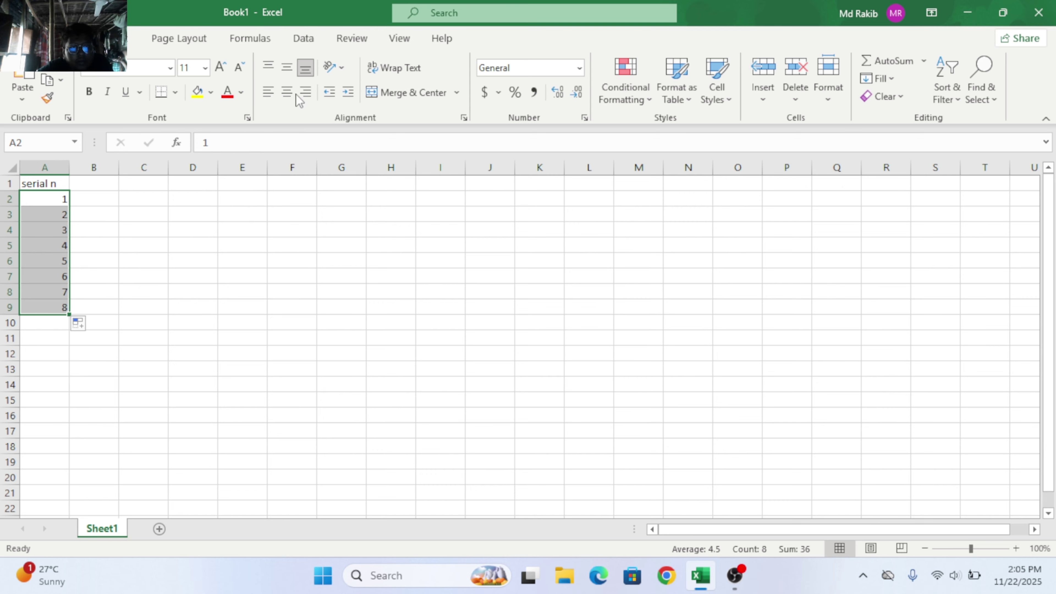
Step: Center the serial numbers in A2:A9 and enter the heading "Name" in B1
{"action": "left_click", "coordinate": [289, 92]}
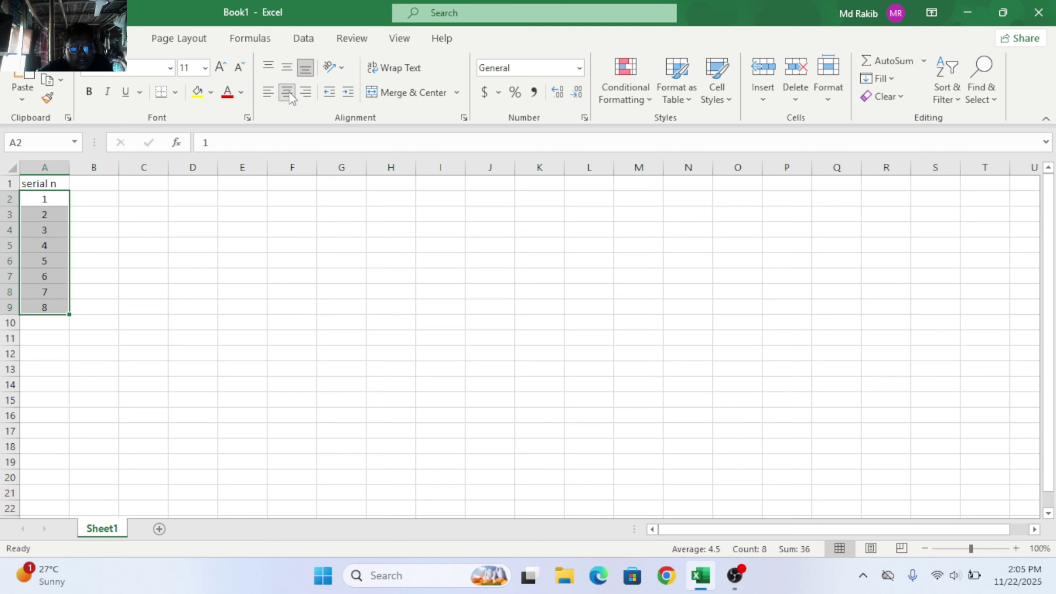
{"action": "left_click", "coordinate": [99, 177]}
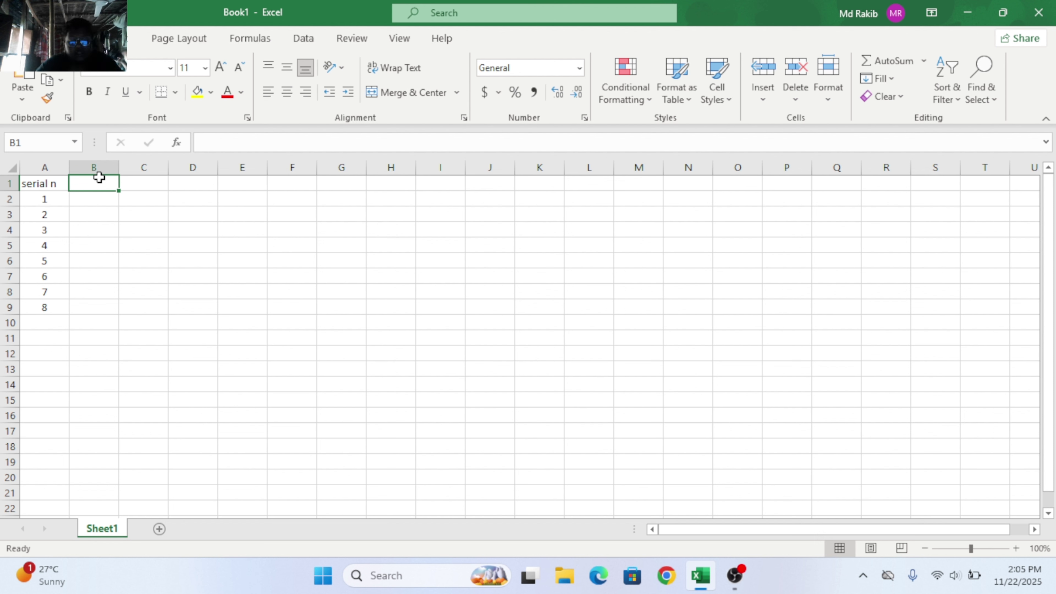
{"action": "type", "text": "Name"}
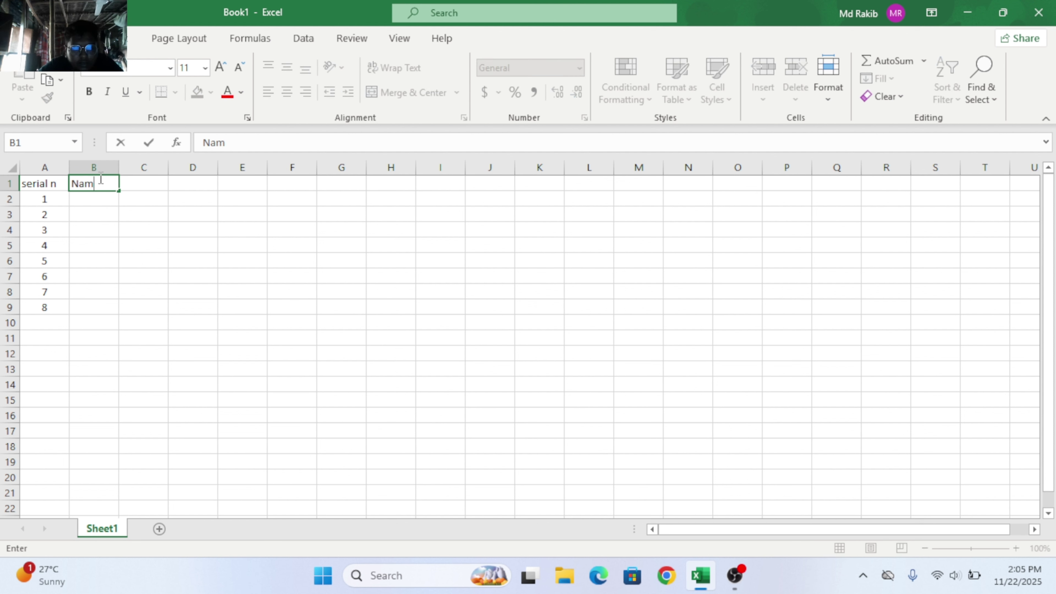
Step: Enter the first three people's names in B2:B4, ending the third one with a plus sign
{"action": "left_click", "coordinate": [100, 199]}
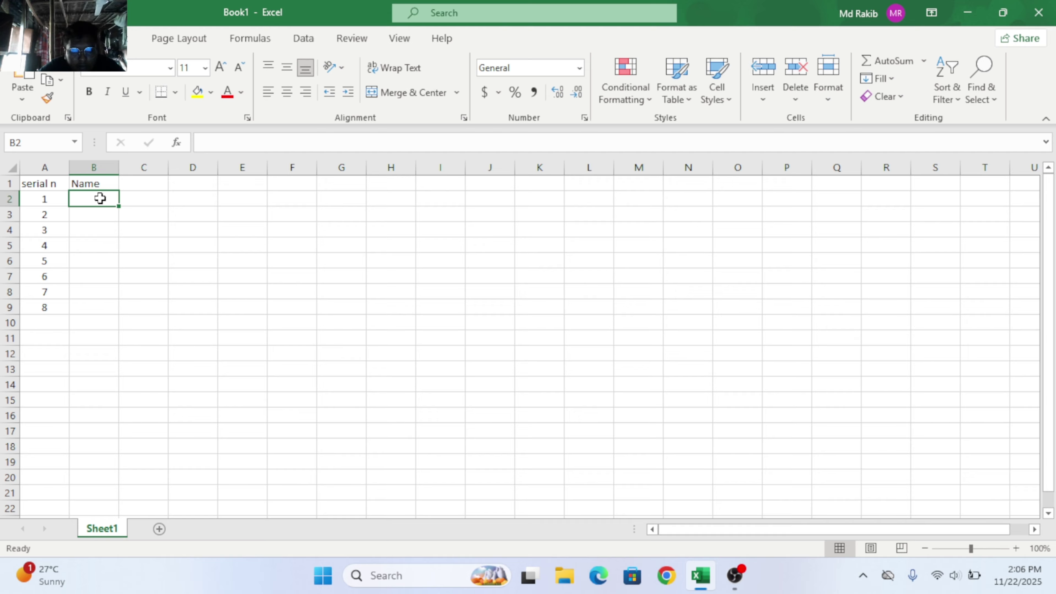
{"action": "type", "text": "Asf"}
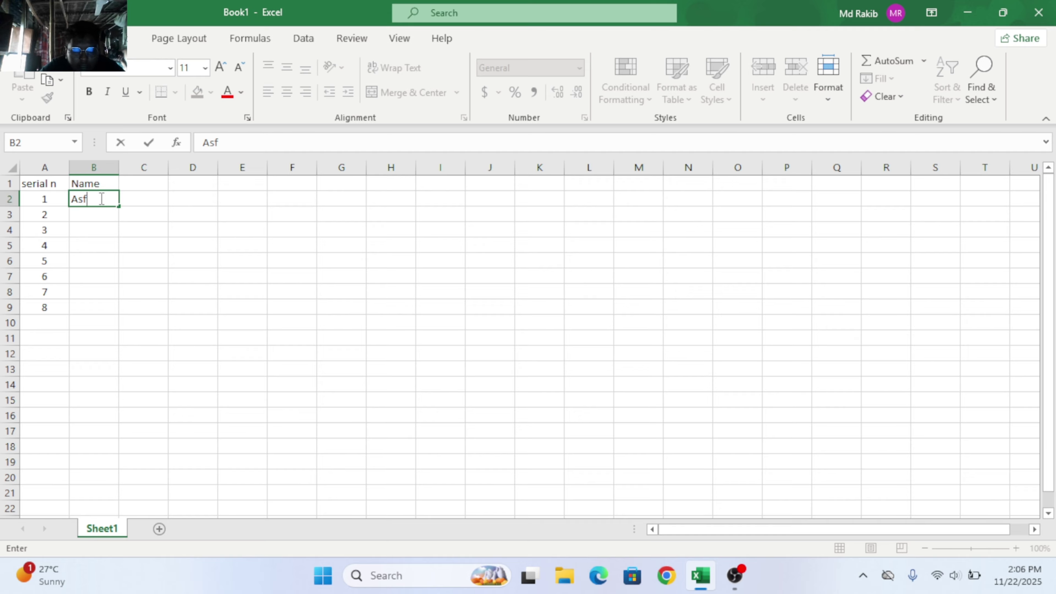
{"action": "type", "text": "akur"}
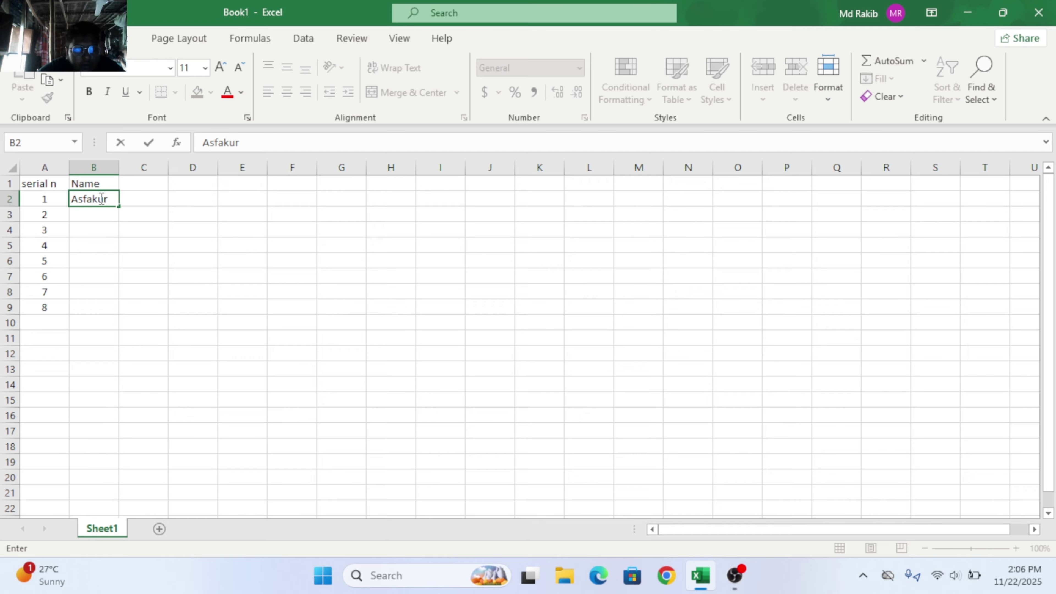
{"action": "left_click", "coordinate": [100, 211]}
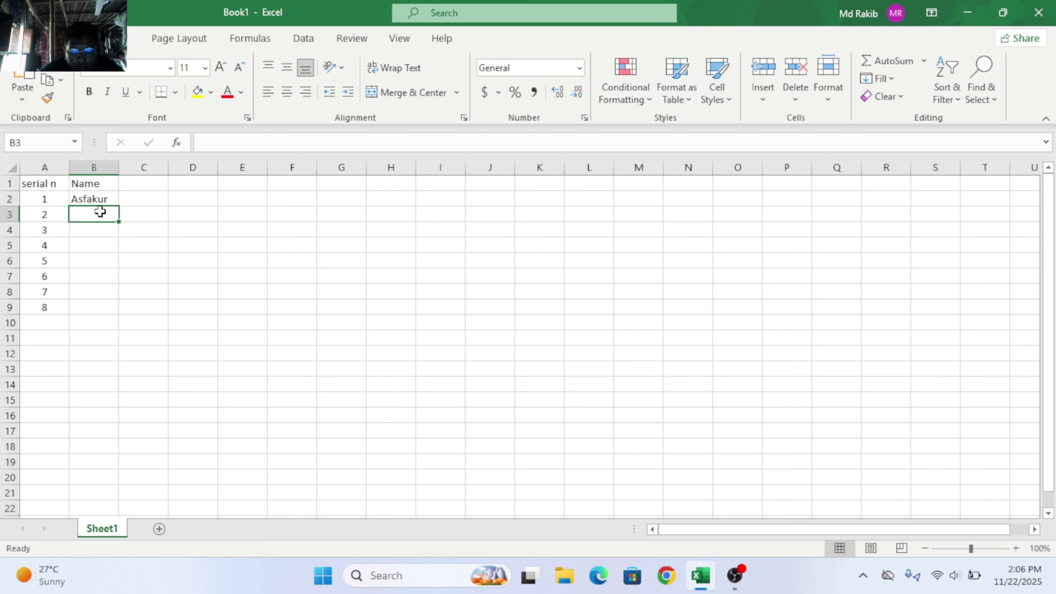
{"action": "type", "text": "bo"}
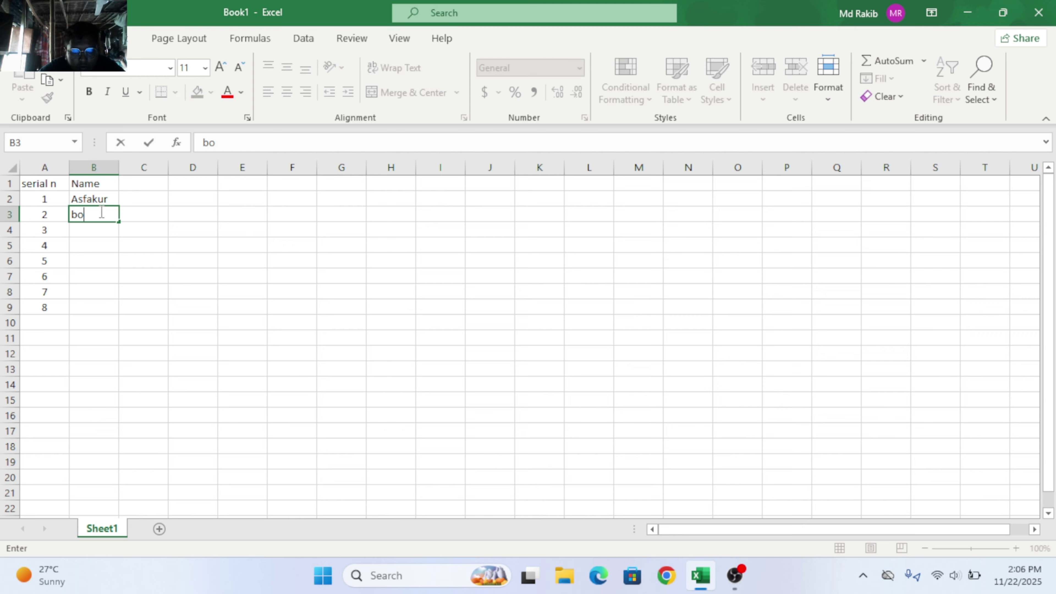
{"action": "type", "text": "rkot"}
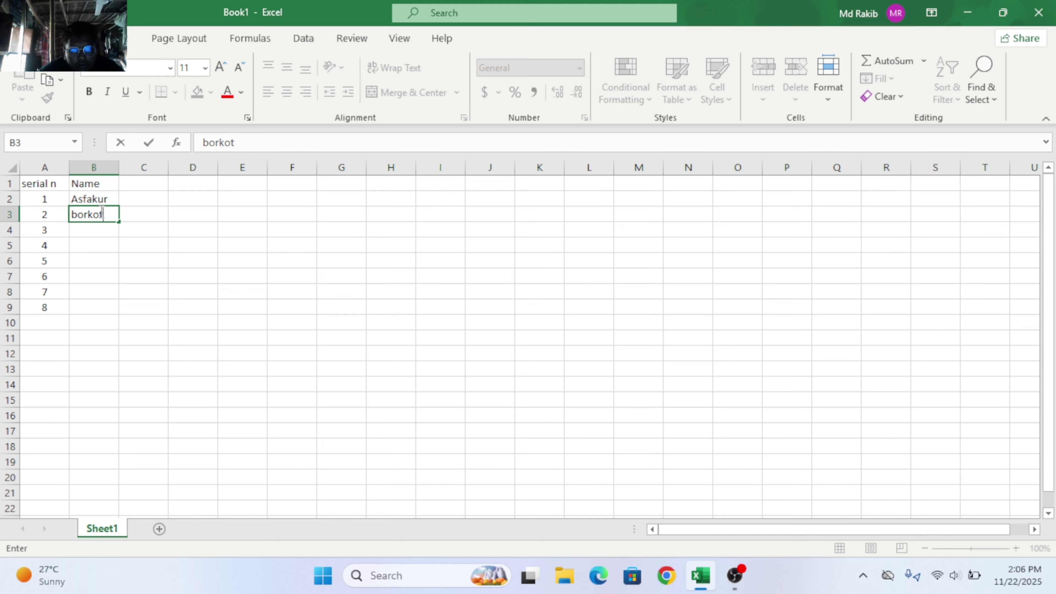
{"action": "key", "text": "Return"}
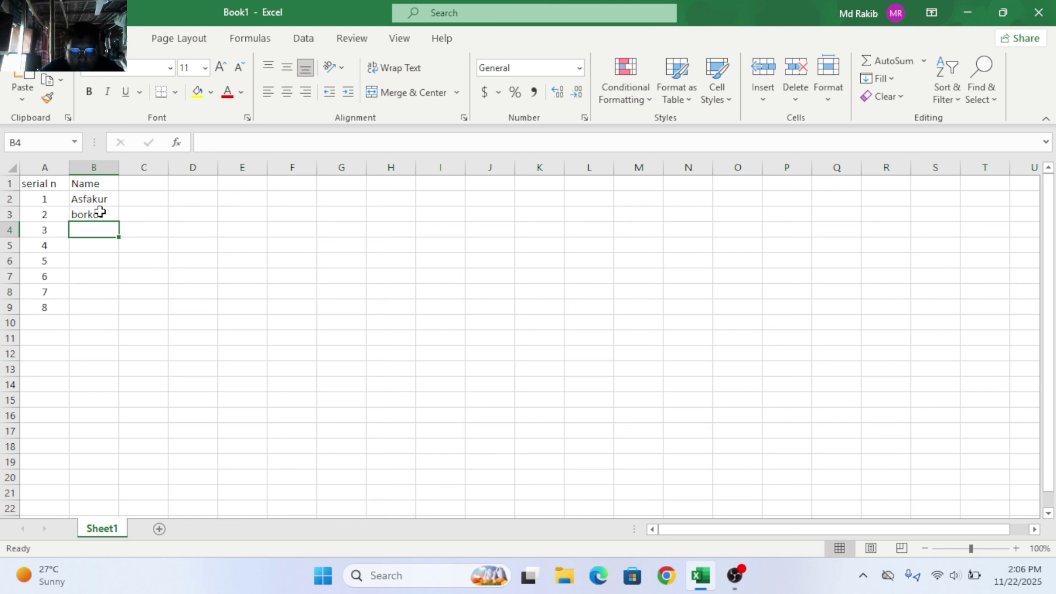
{"action": "type", "text": "torik"}
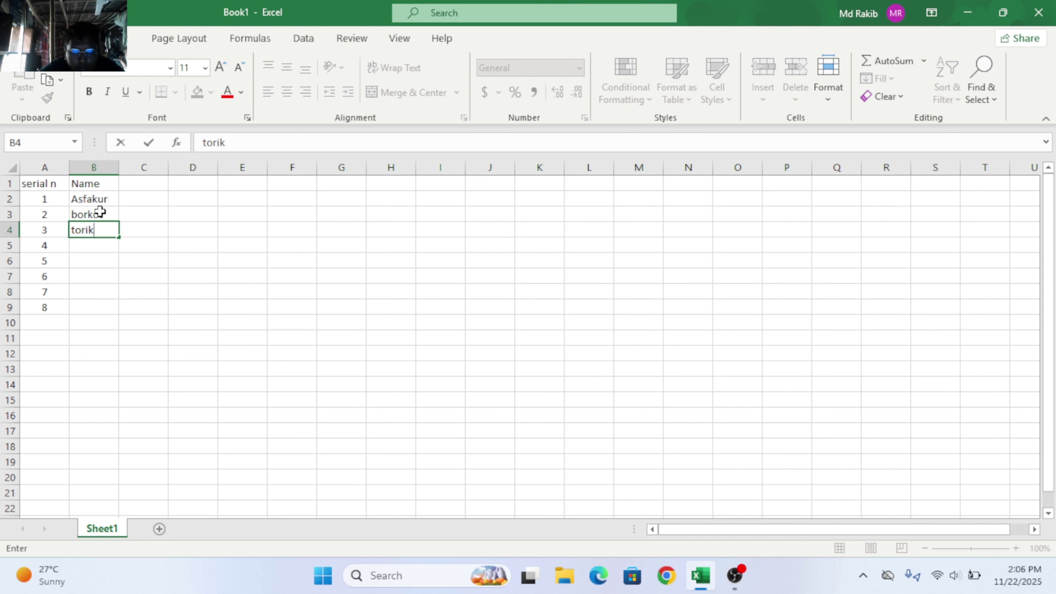
{"action": "type", "text": "ul."}
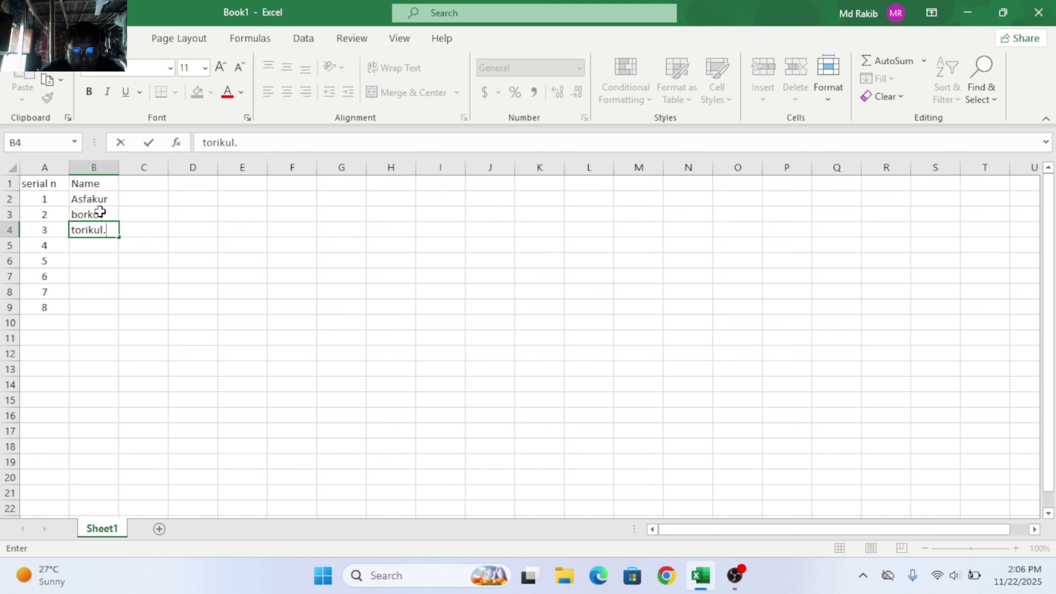
{"action": "key", "text": "BackSpace"}
{"action": "type", "text": "+"}
{"action": "key", "text": "Return"}
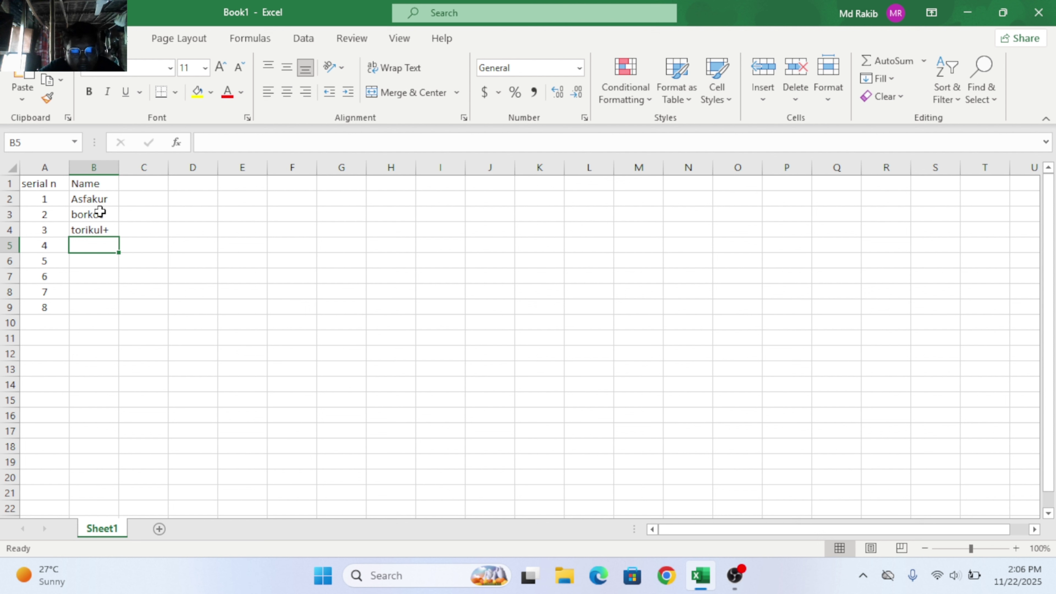
Step: Enter the fourth and fifth people's names in B5 and B6
{"action": "type", "text": "m"}
{"action": "key", "text": "BackSpace"}
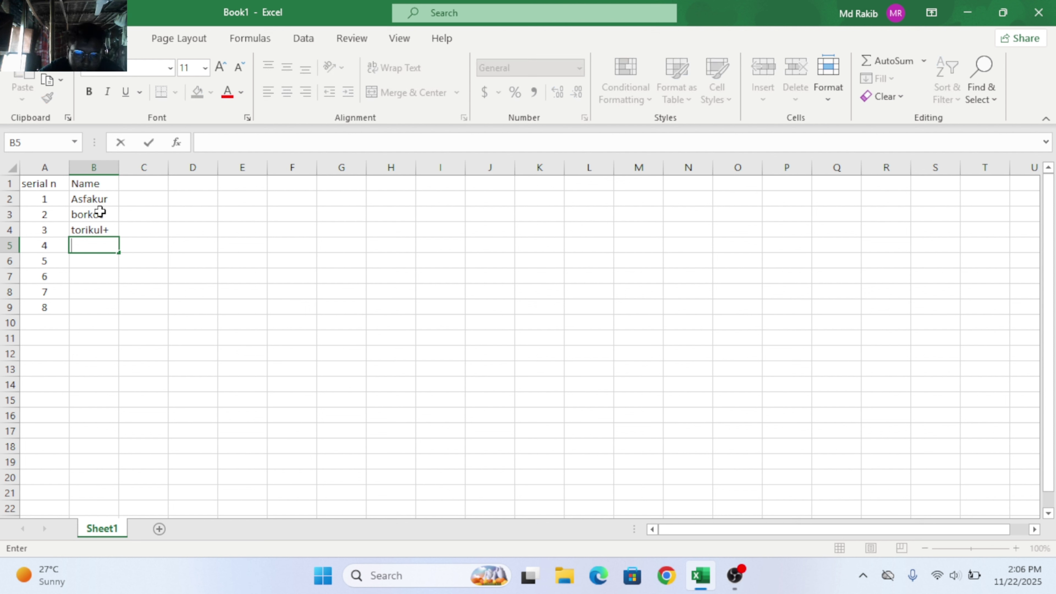
{"action": "type", "text": "N"}
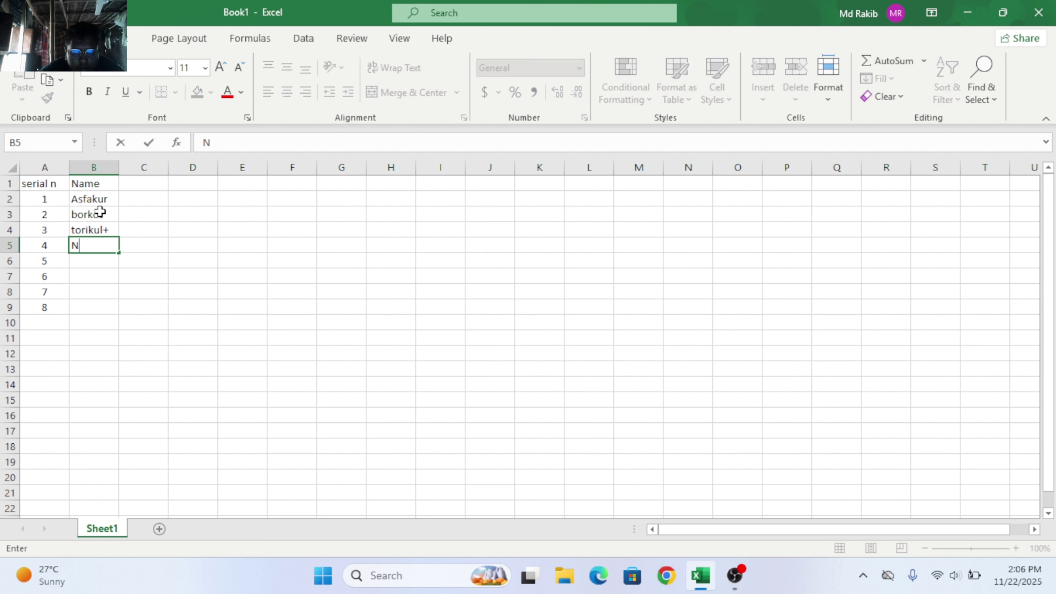
{"action": "type", "text": "itu"}
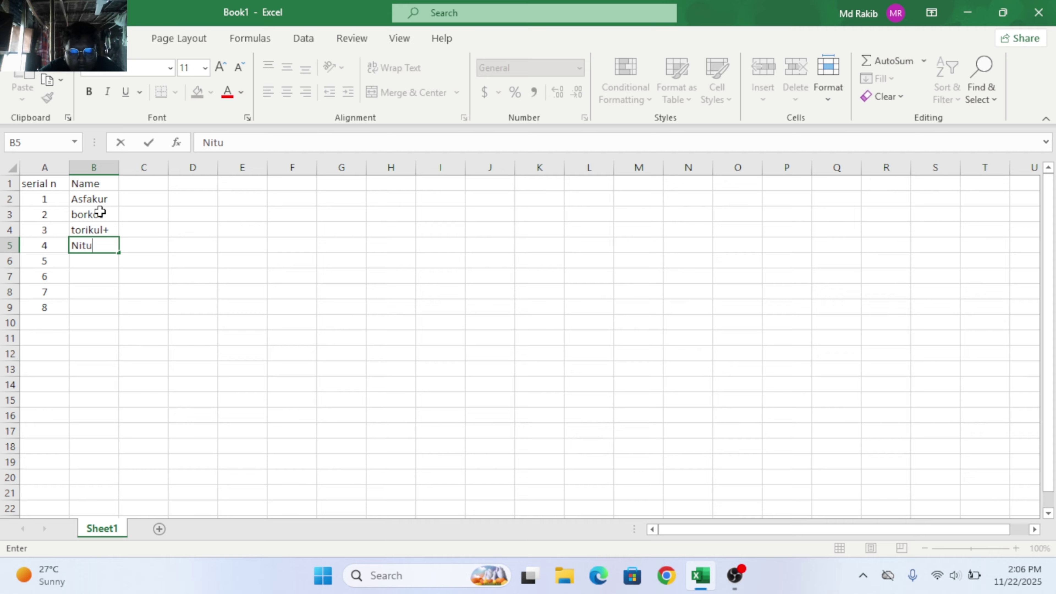
{"action": "key", "text": "Return"}
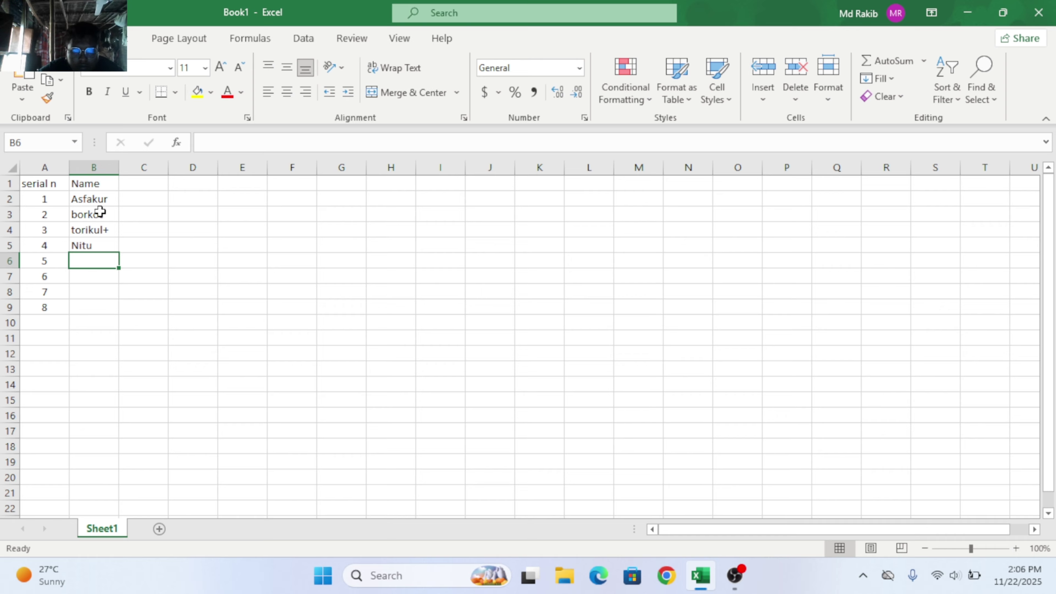
{"action": "type", "text": "Suma"}
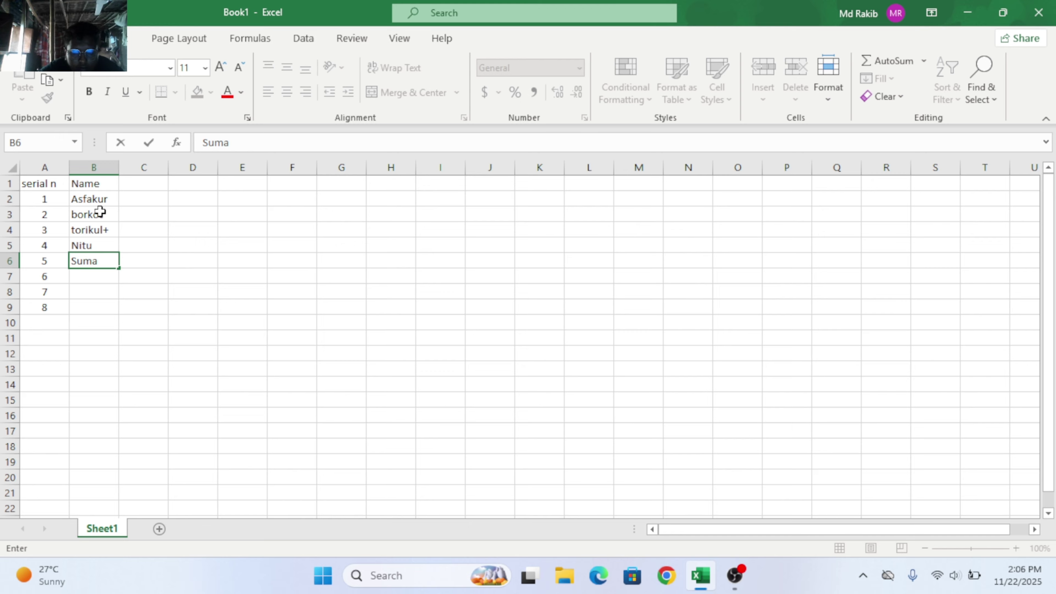
{"action": "type", "text": "ia"}
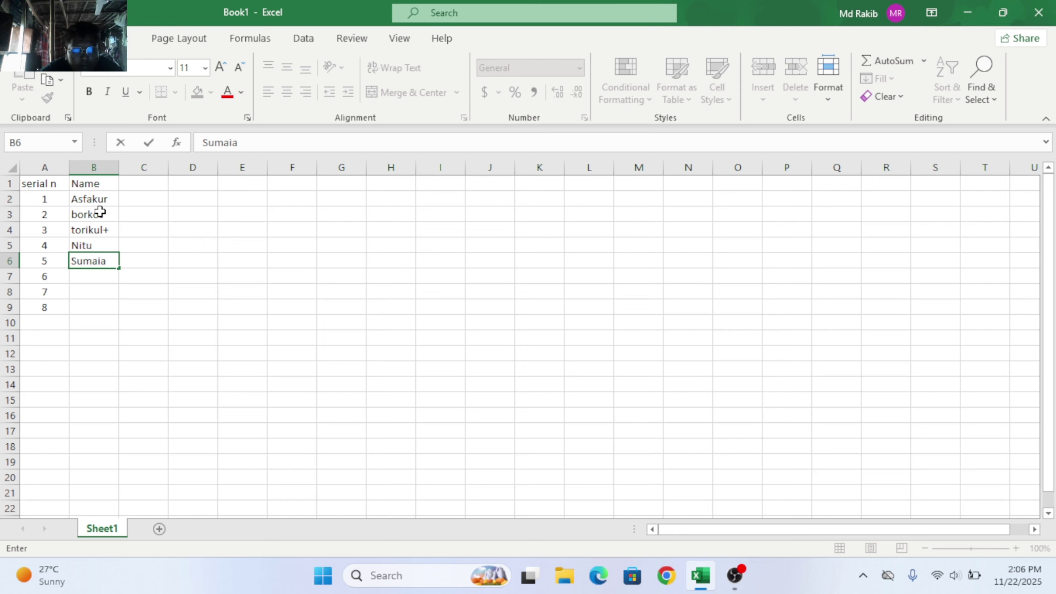
{"action": "left_click", "coordinate": [112, 280]}
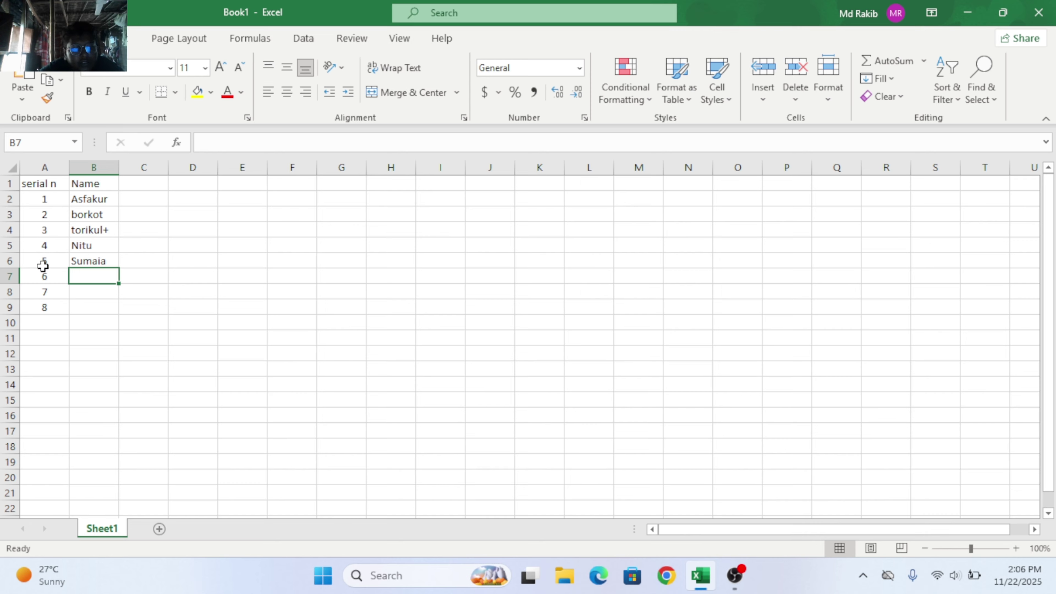
Step: Delete the unused serial numbers 6 to 8 from A7:A9
{"action": "left_click_drag", "start_coordinate": [54, 279], "coordinate": [60, 312]}
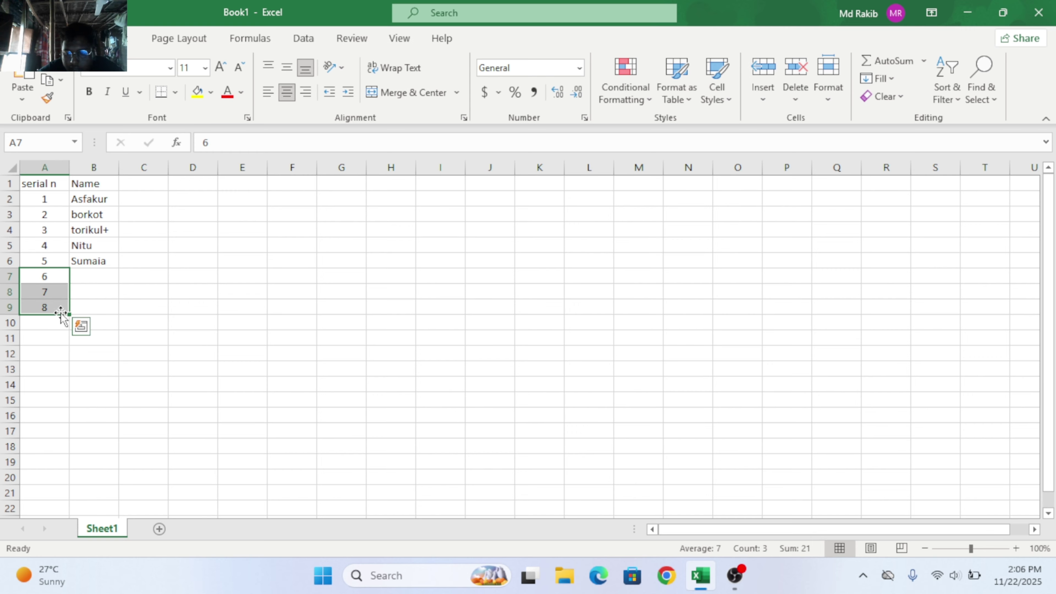
{"action": "key", "text": "Delete"}
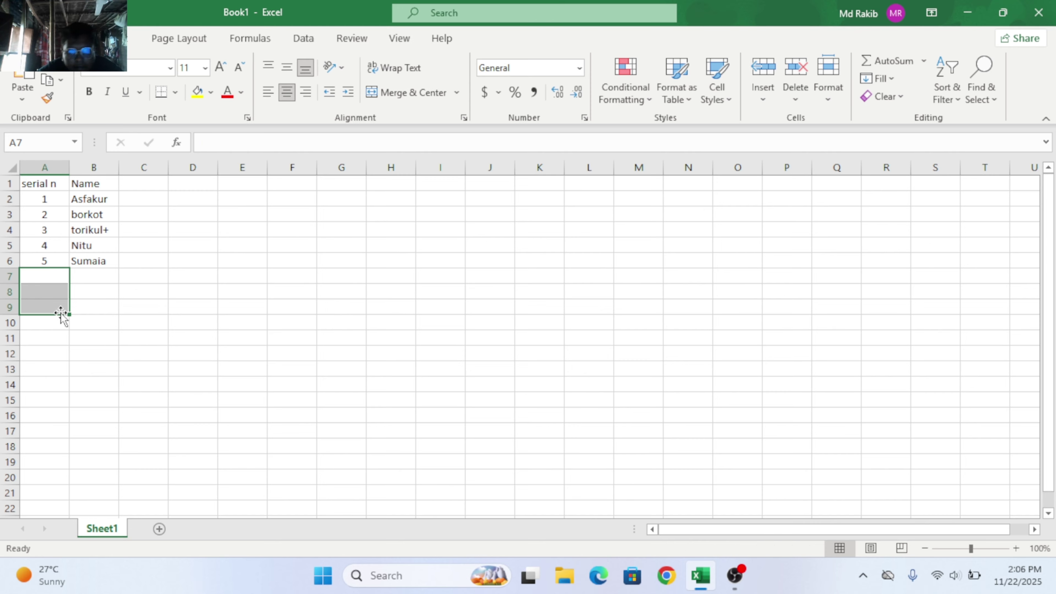
Step: Enter the subject headings "Bangla", "english", "science" and "Math" in C1:F1
{"action": "left_click", "coordinate": [139, 183]}
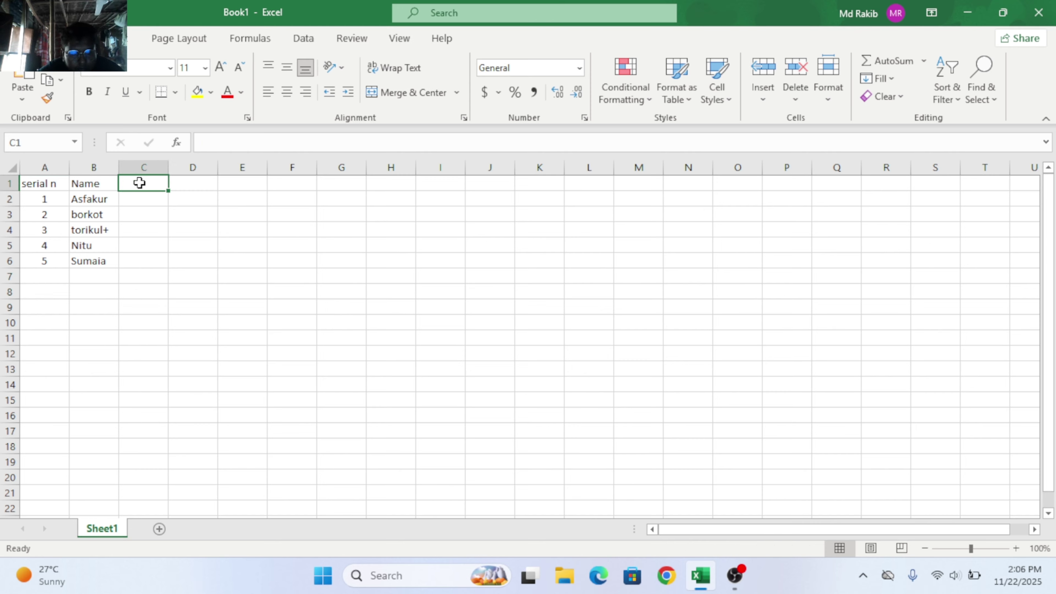
{"action": "type", "text": "Bangla"}
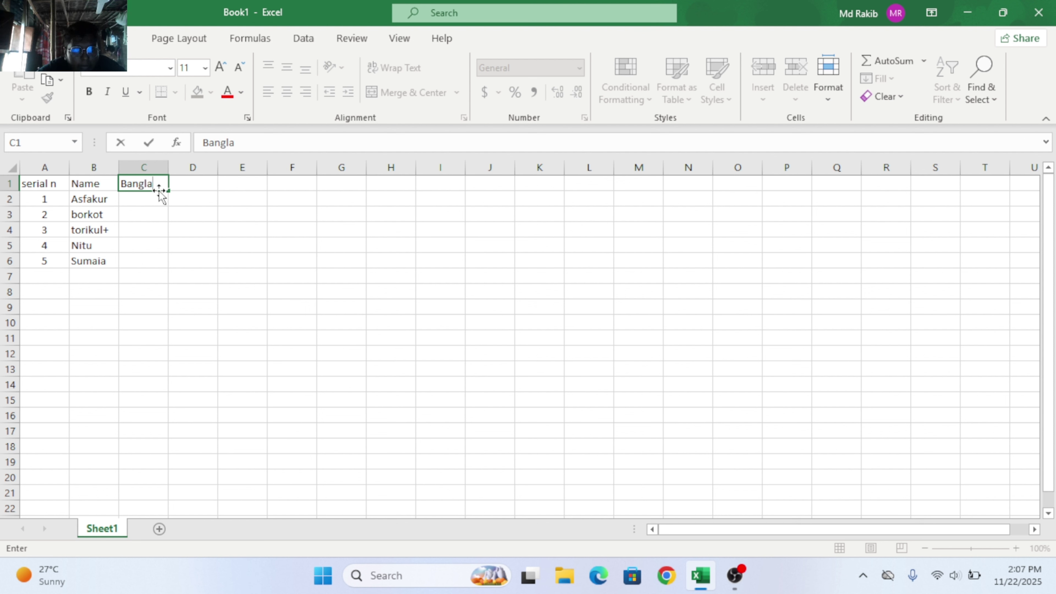
{"action": "left_click", "coordinate": [187, 185]}
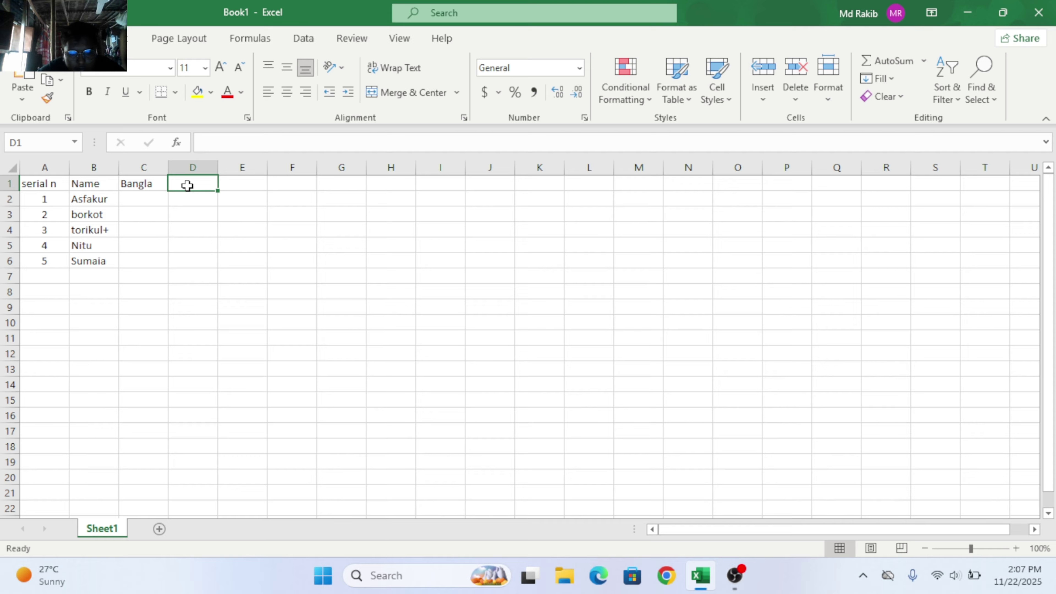
{"action": "type", "text": "english"}
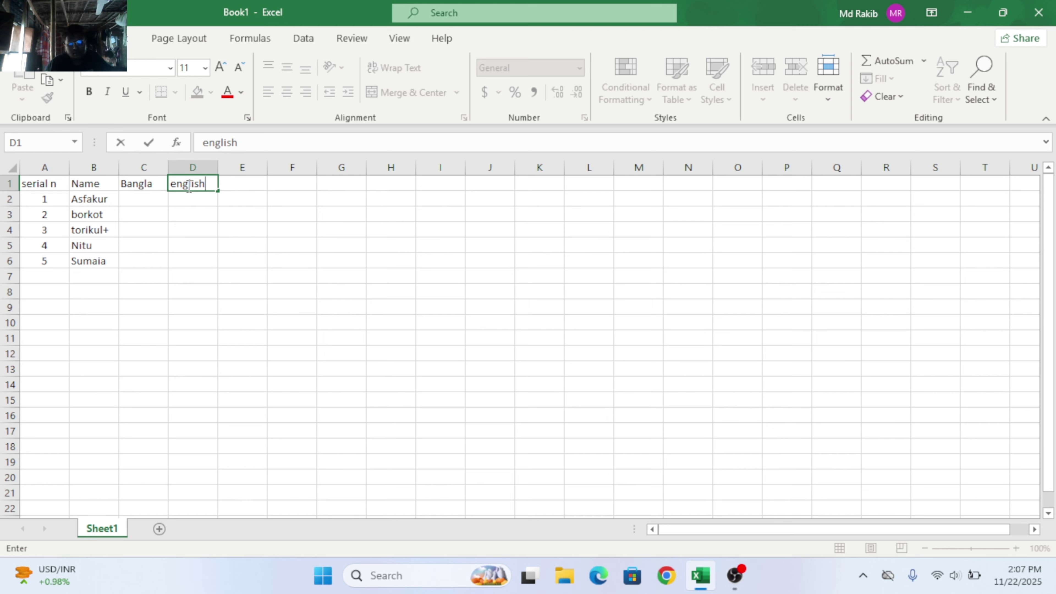
{"action": "left_click", "coordinate": [243, 182]}
{"action": "type", "text": "s"}
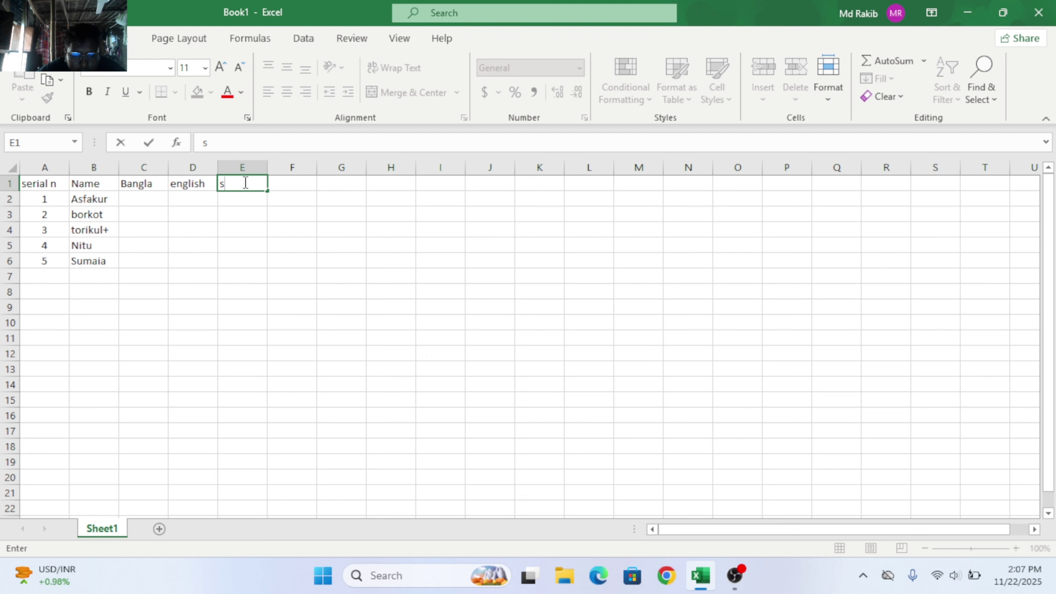
{"action": "type", "text": "cience"}
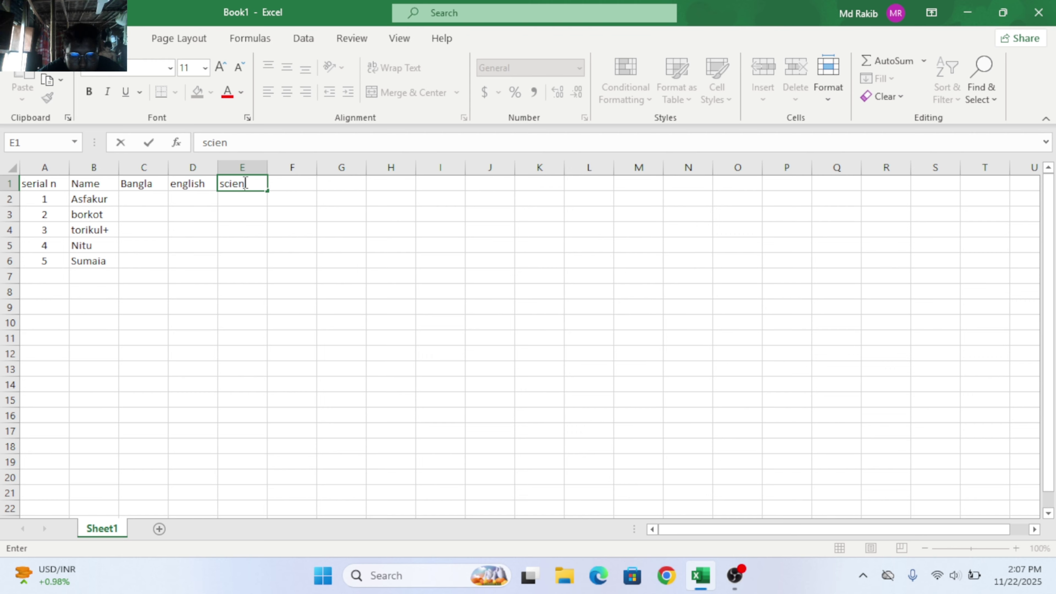
{"action": "left_click", "coordinate": [296, 184]}
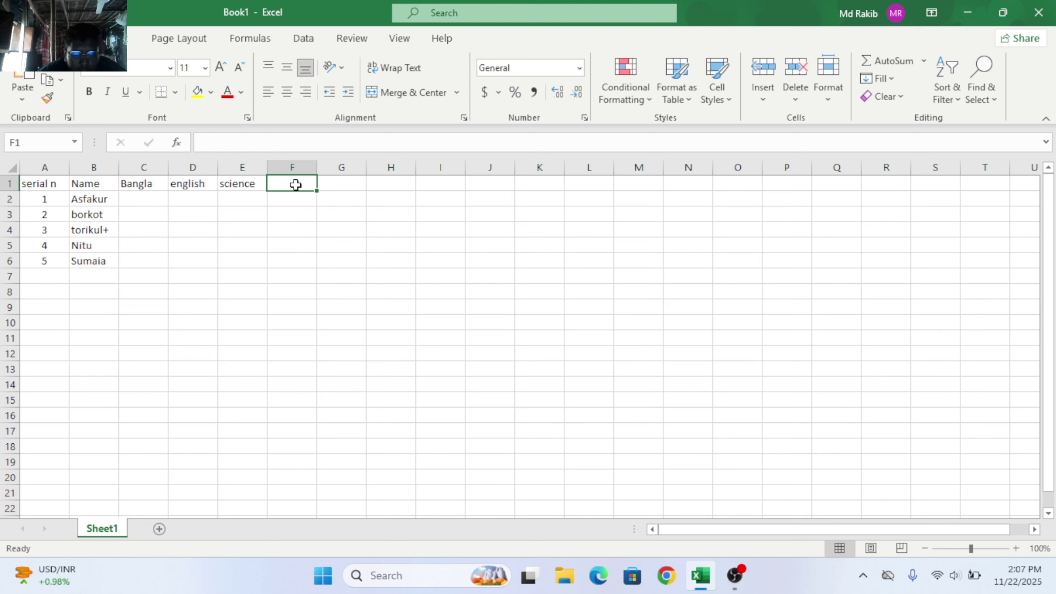
{"action": "type", "text": "Math"}
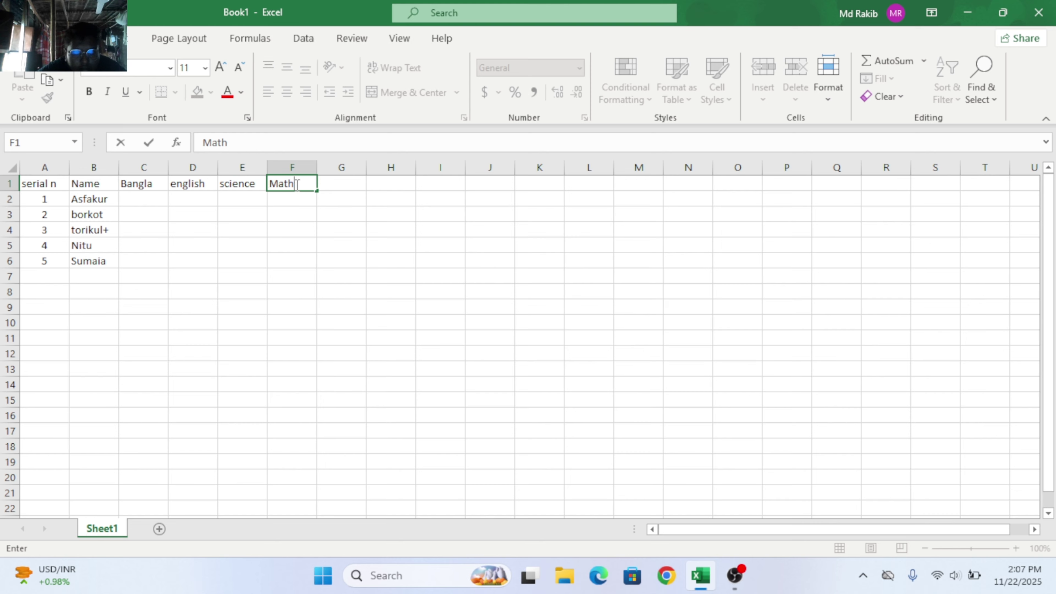
{"action": "left_click", "coordinate": [346, 185]}
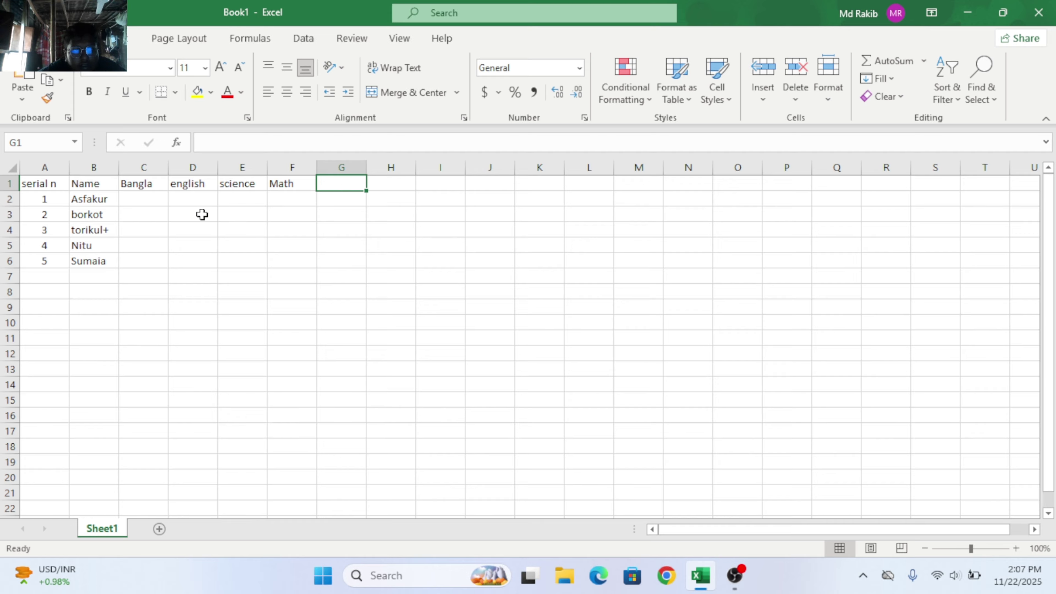
Step: Enter the Bangla marks 78, 12, 45, 78 and 36 in C2:C6
{"action": "left_click", "coordinate": [150, 202]}
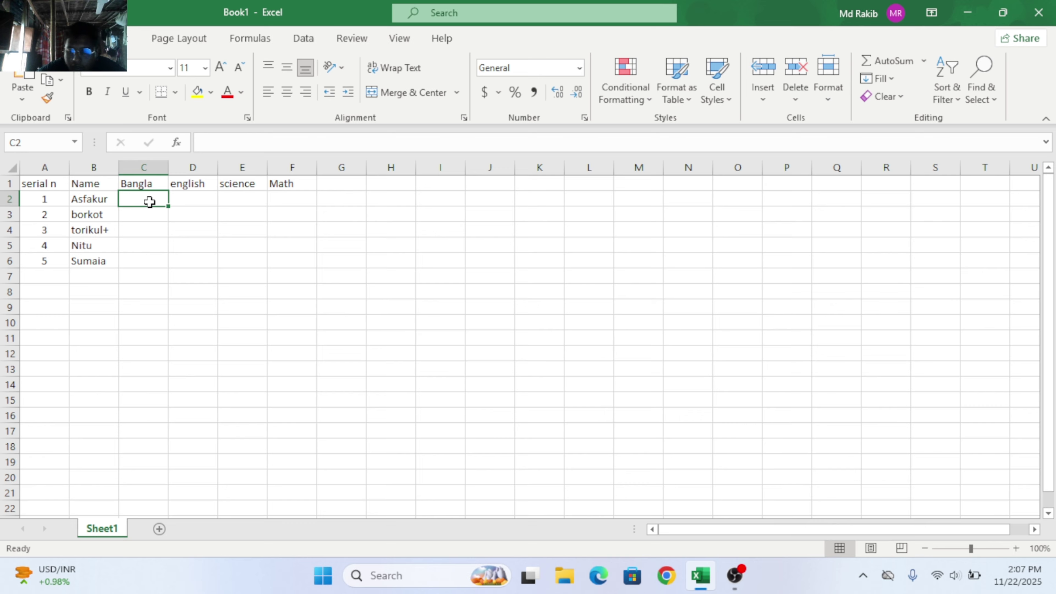
{"action": "type", "text": "78"}
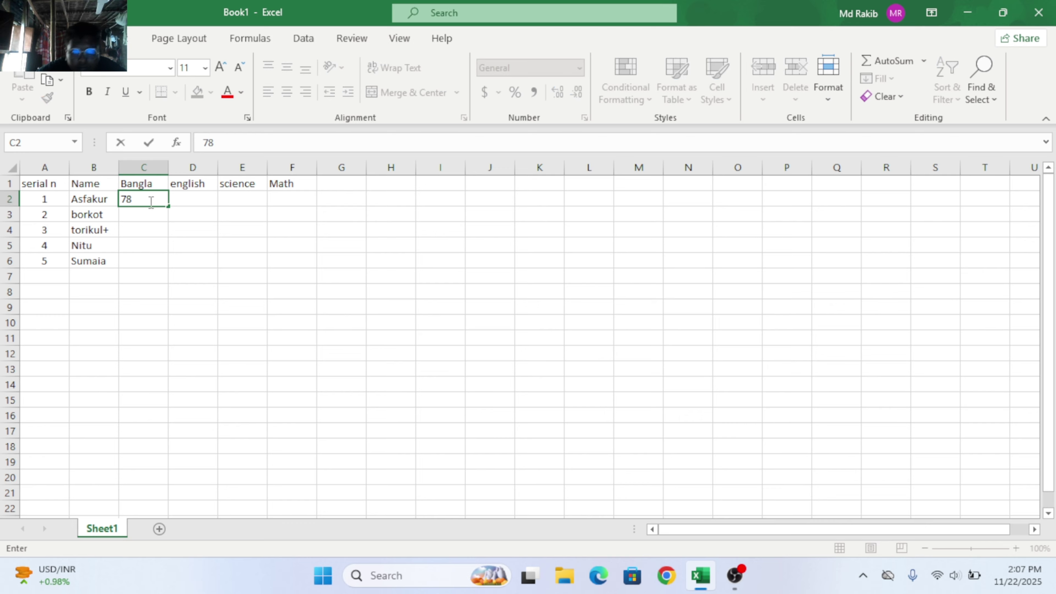
{"action": "key", "text": "Return"}
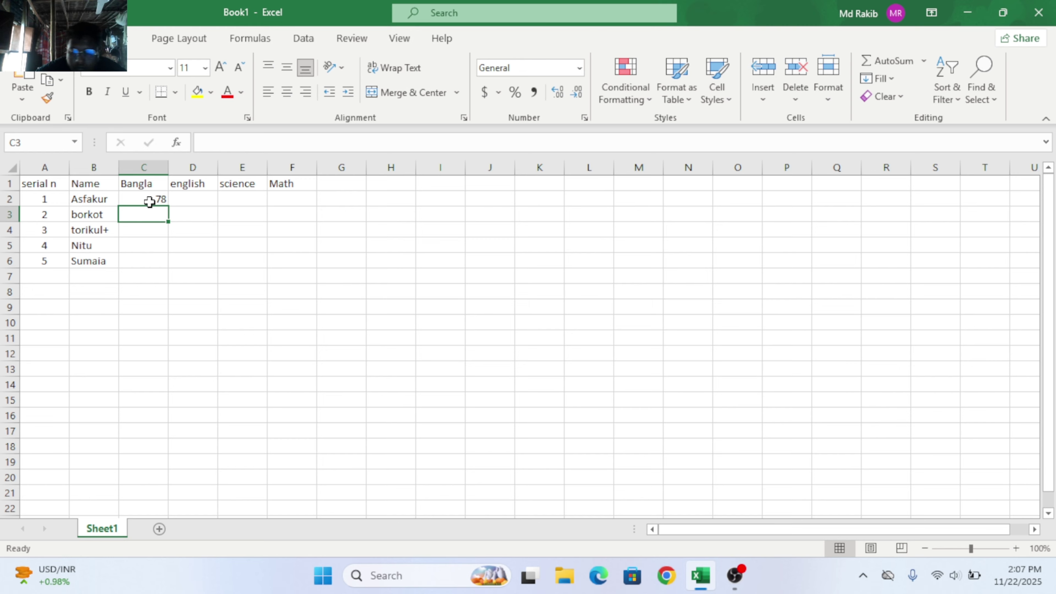
{"action": "type", "text": "12"}
{"action": "key", "text": "Return"}
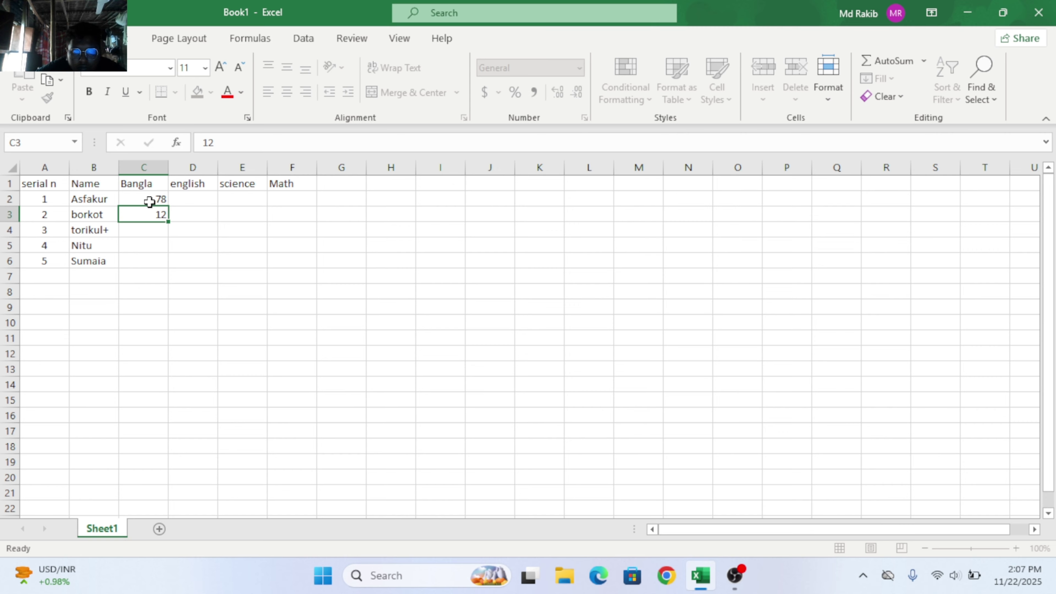
{"action": "type", "text": "45"}
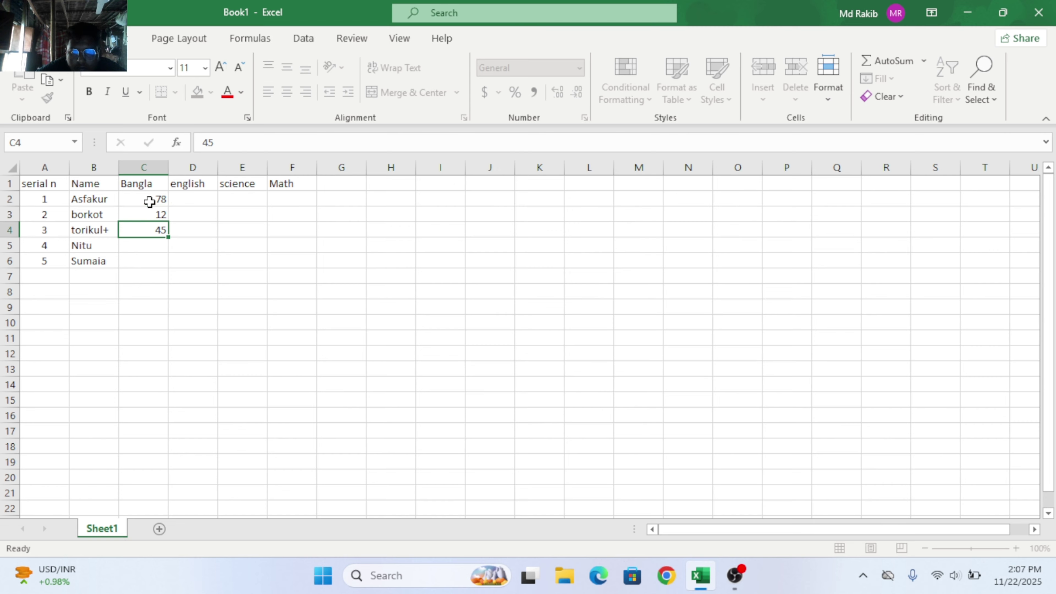
{"action": "key", "text": "Return"}
{"action": "type", "text": "78"}
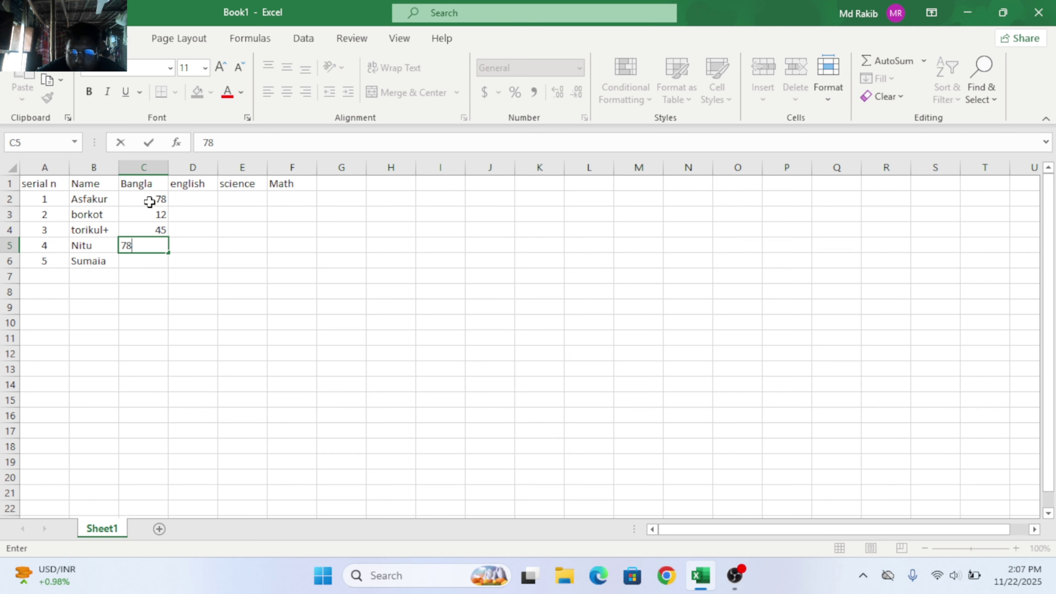
{"action": "key", "text": "Return"}
{"action": "type", "text": "3635"}
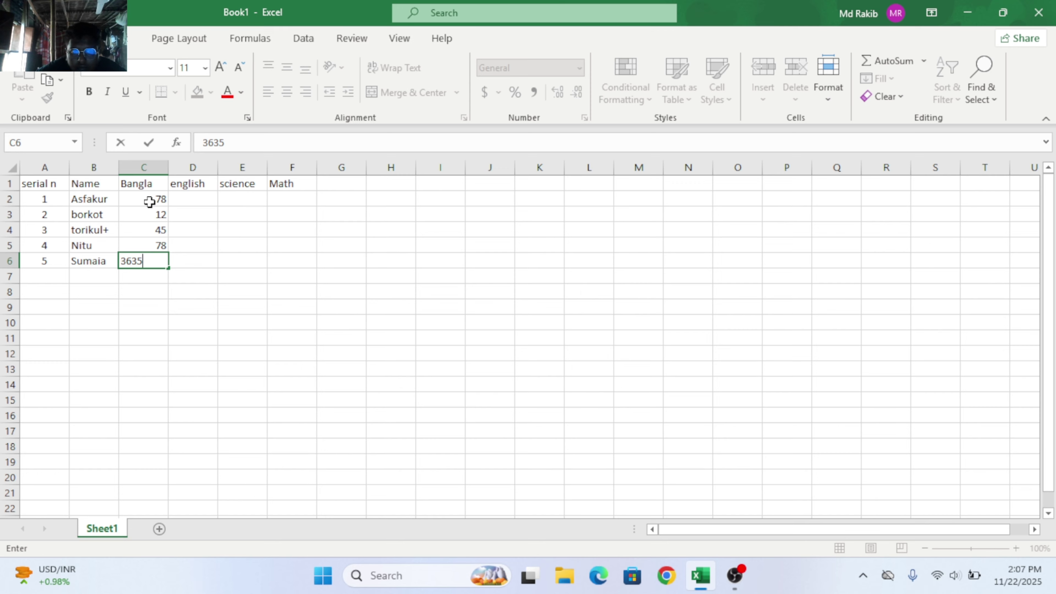
{"action": "key", "text": "BackSpace"}
{"action": "key", "text": "BackSpace"}
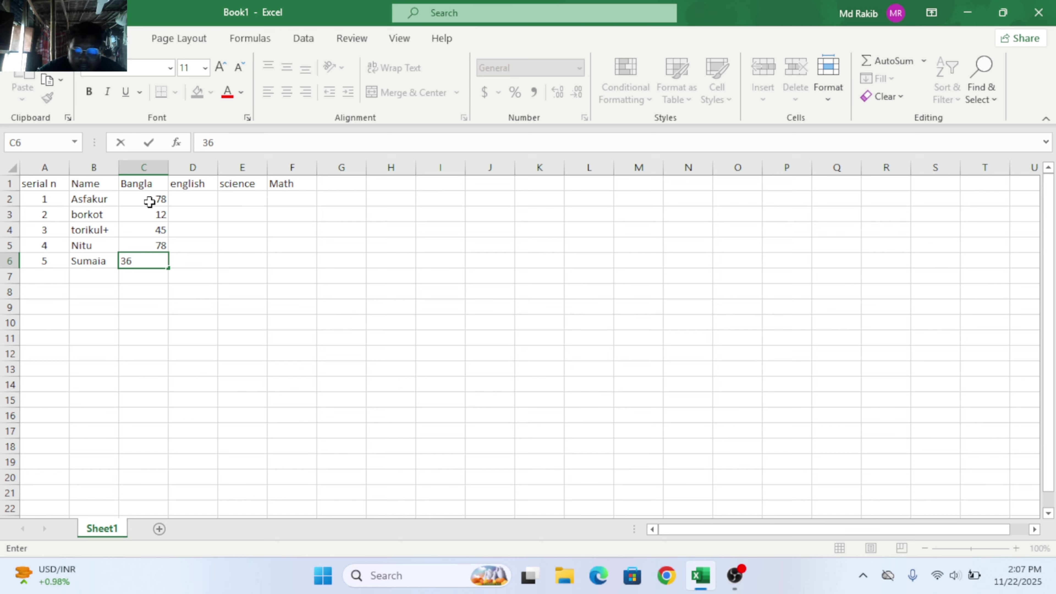
{"action": "key", "text": "Return"}
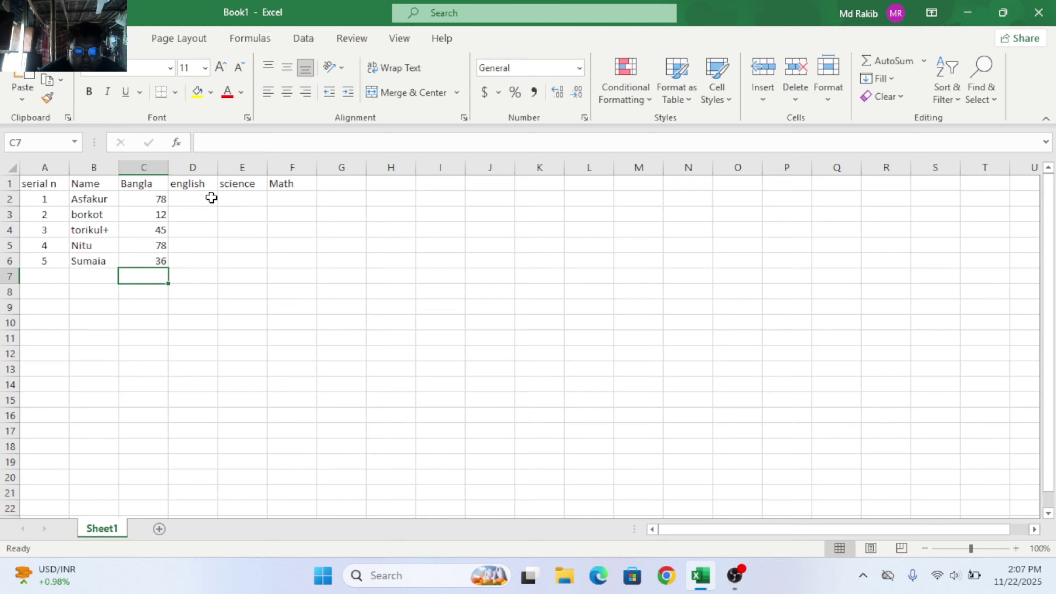
Step: Enter the English marks 78, 54, 64, 52 and 98 in D2:D6
{"action": "left_click", "coordinate": [207, 199]}
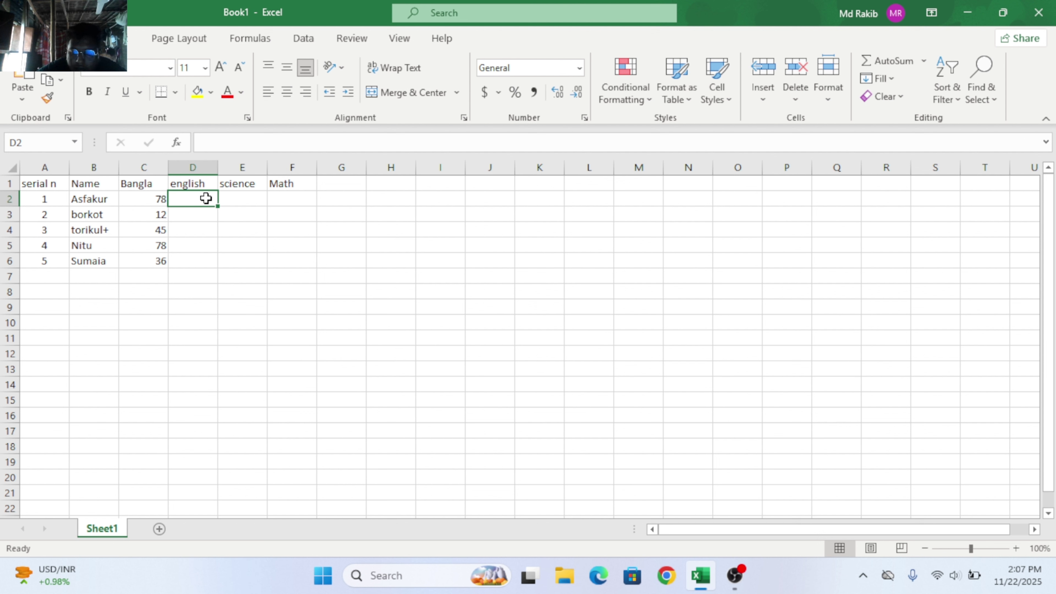
{"action": "type", "text": "785"}
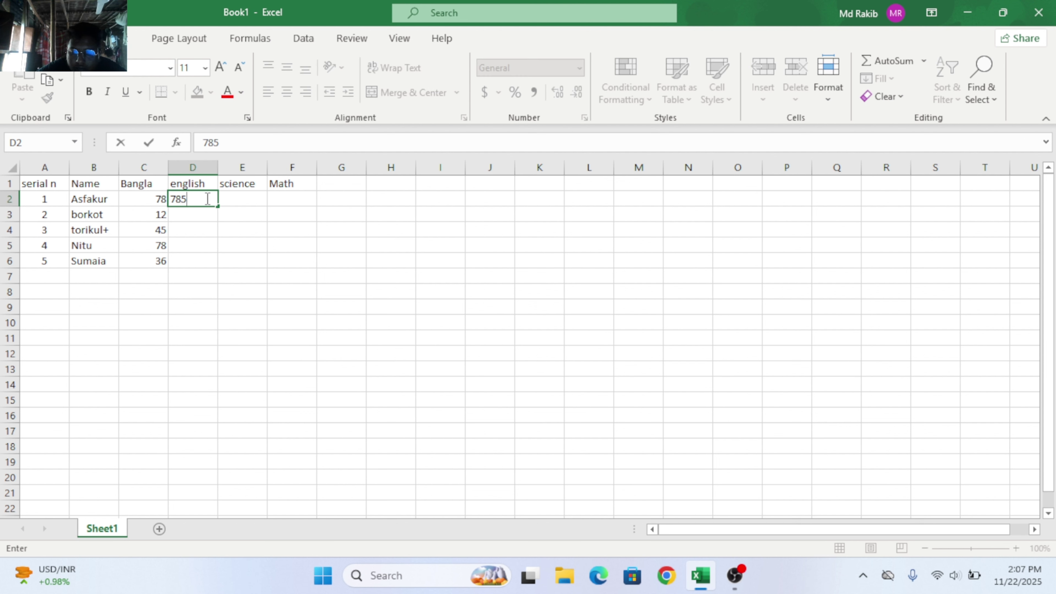
{"action": "key", "text": "BackSpace"}
{"action": "key", "text": "Return"}
{"action": "type", "text": "54"}
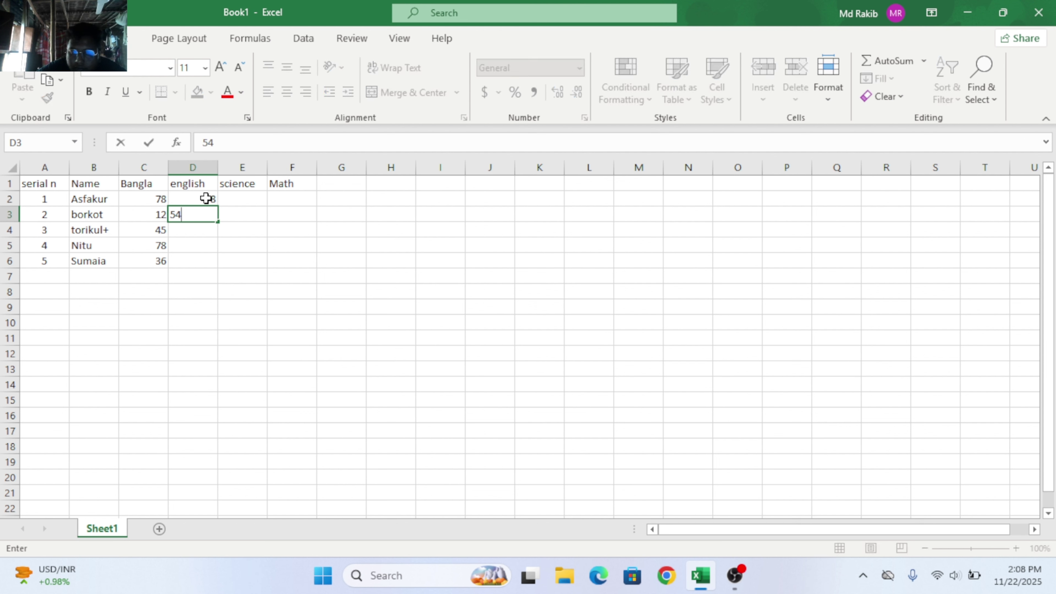
{"action": "key", "text": "Return"}
{"action": "type", "text": "64"}
{"action": "key", "text": "Return"}
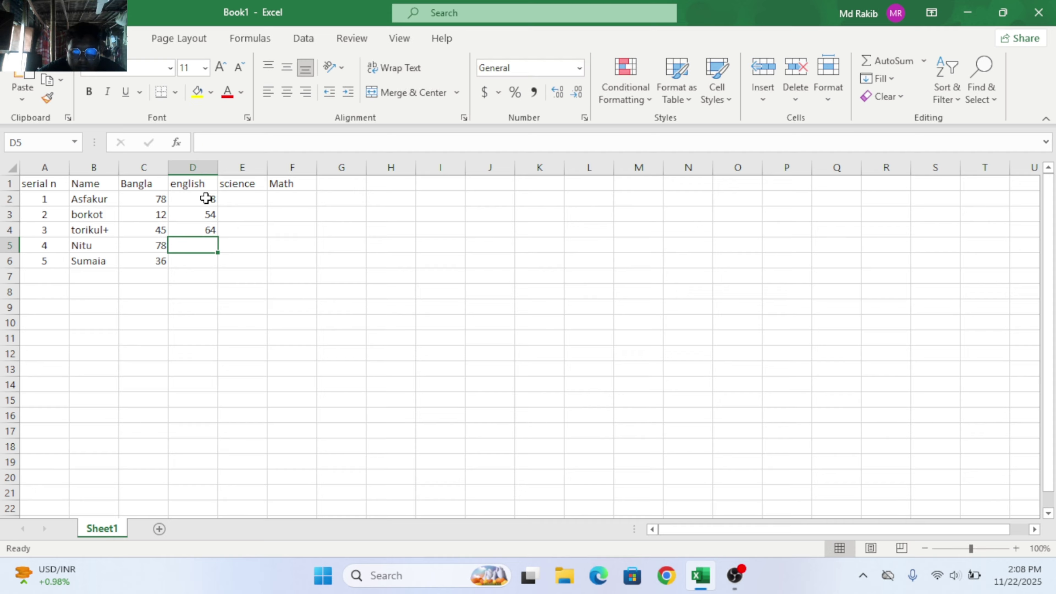
{"action": "type", "text": "526"}
{"action": "key", "text": "BackSpace"}
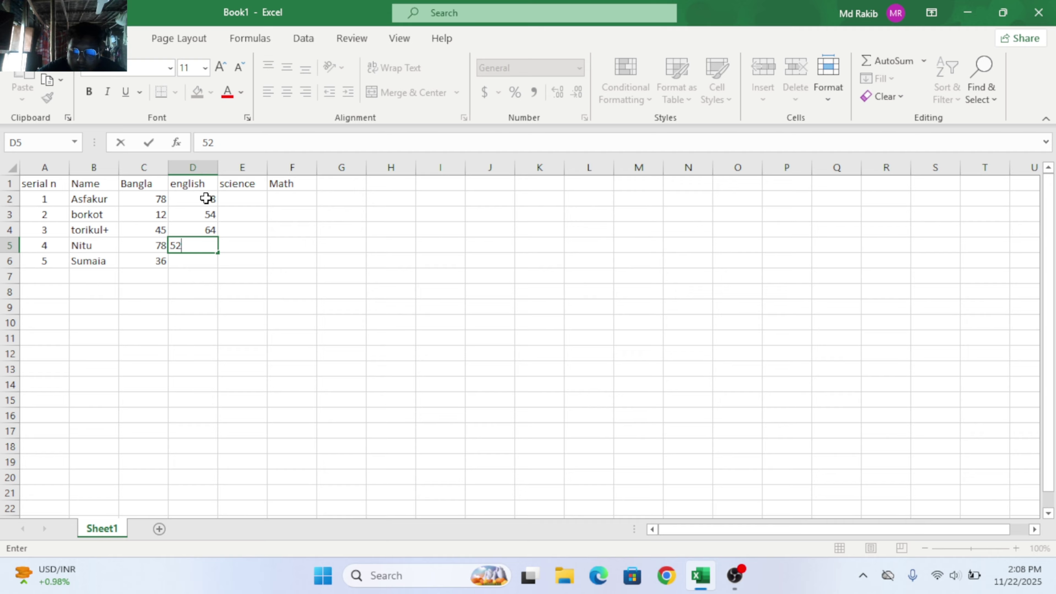
{"action": "key", "text": "Return"}
{"action": "type", "text": "223"}
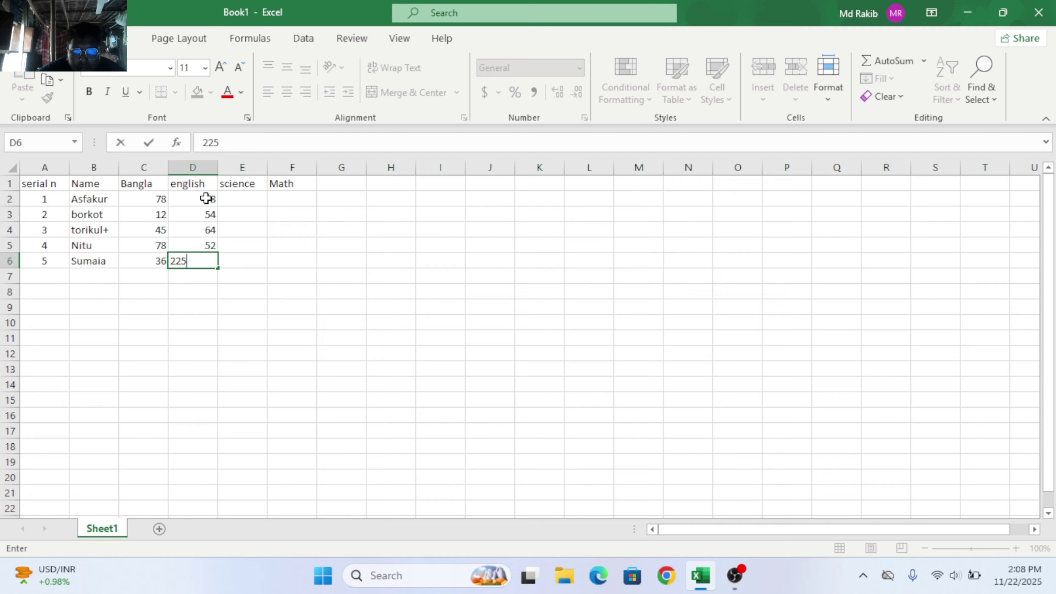
{"action": "key", "text": "BackSpace"}
{"action": "key", "text": "BackSpace"}
{"action": "key", "text": "BackSpace"}
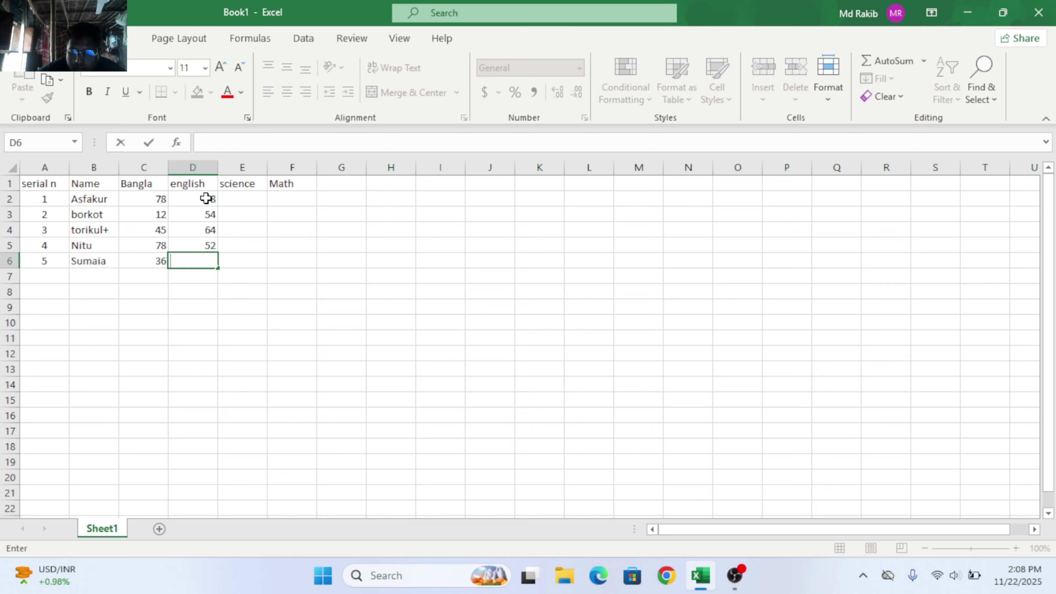
{"action": "type", "text": "98"}
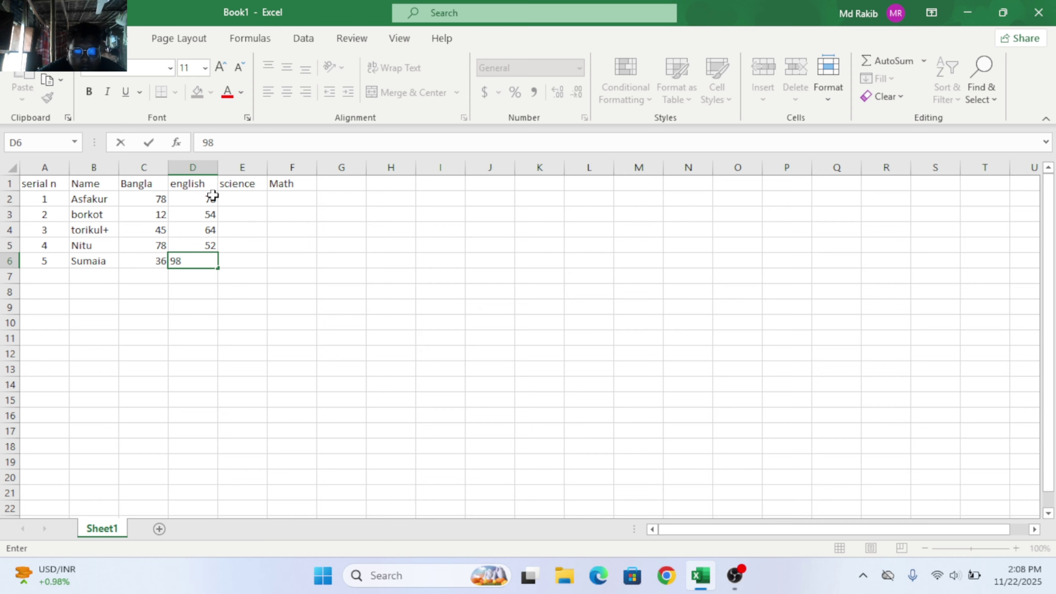
Step: Enter the science marks 75, 85, 96, 45 and 78 in E2:E6
{"action": "left_click", "coordinate": [255, 196]}
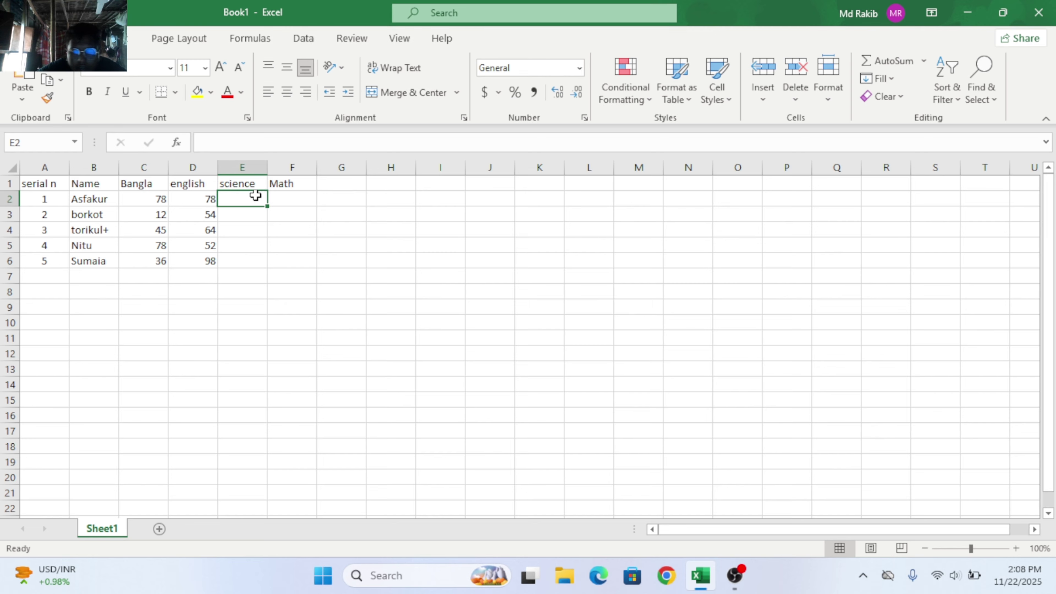
{"action": "type", "text": "75"}
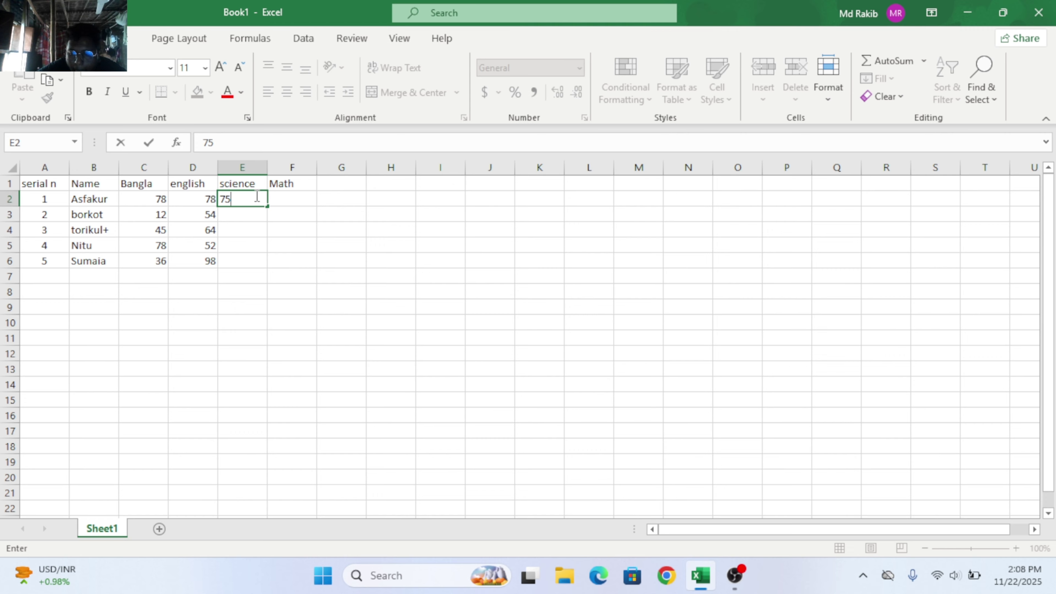
{"action": "key", "text": "Return"}
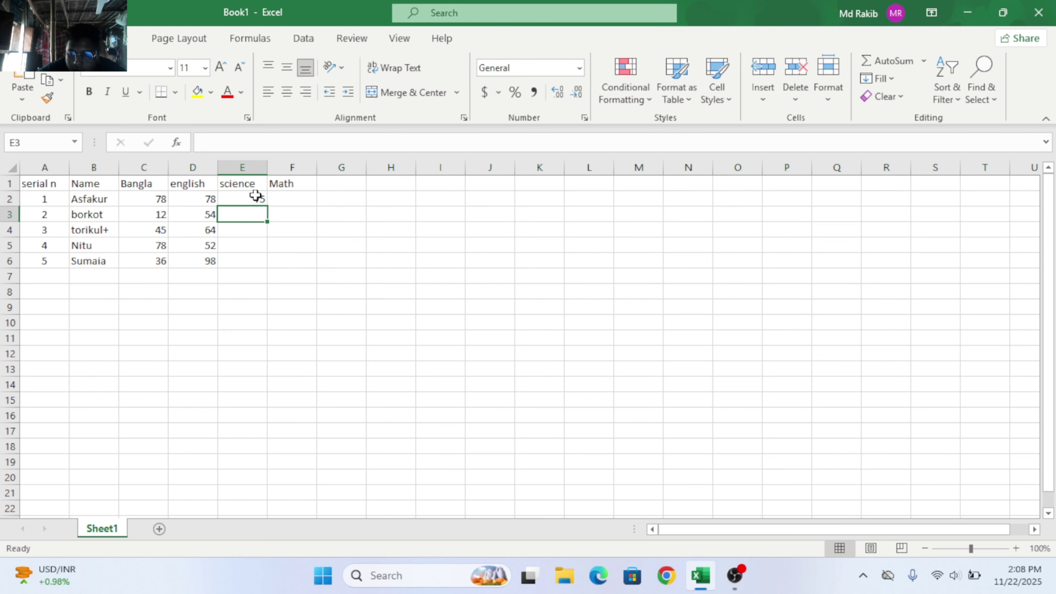
{"action": "type", "text": "85"}
{"action": "key", "text": "Return"}
{"action": "type", "text": "96"}
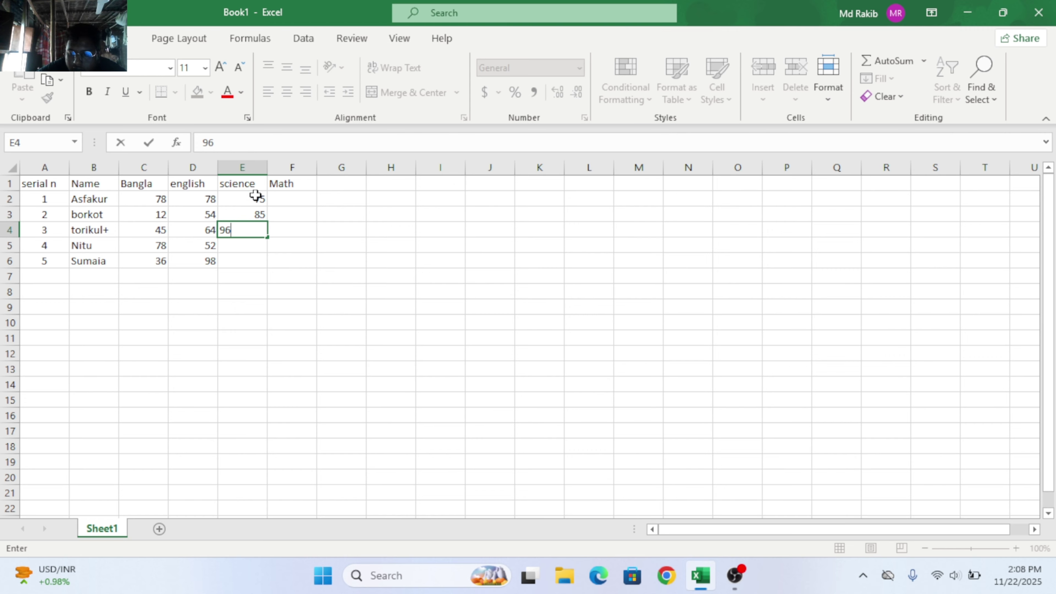
{"action": "key", "text": "Return"}
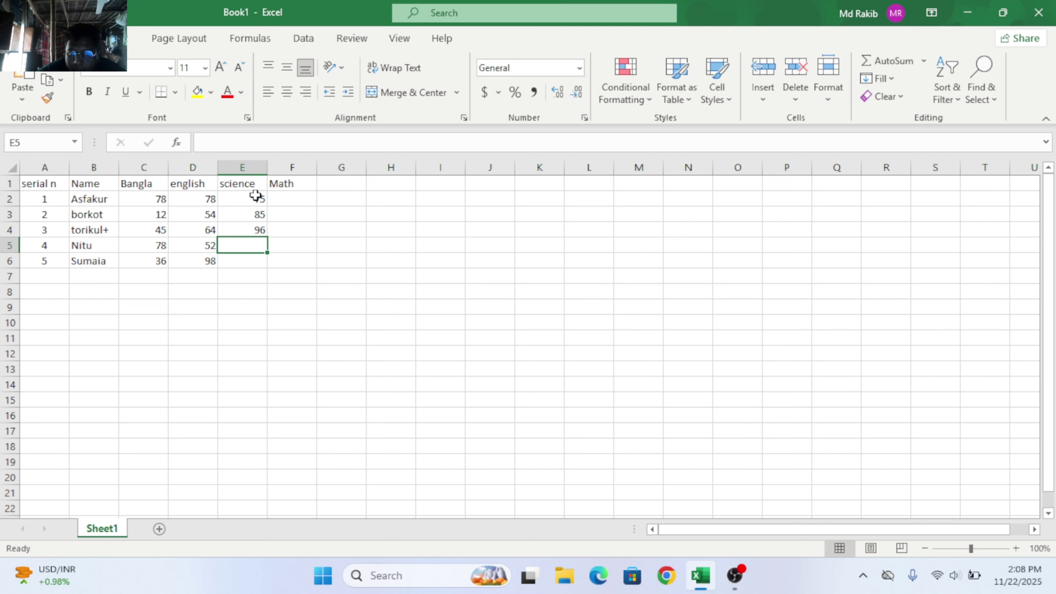
{"action": "type", "text": "45"}
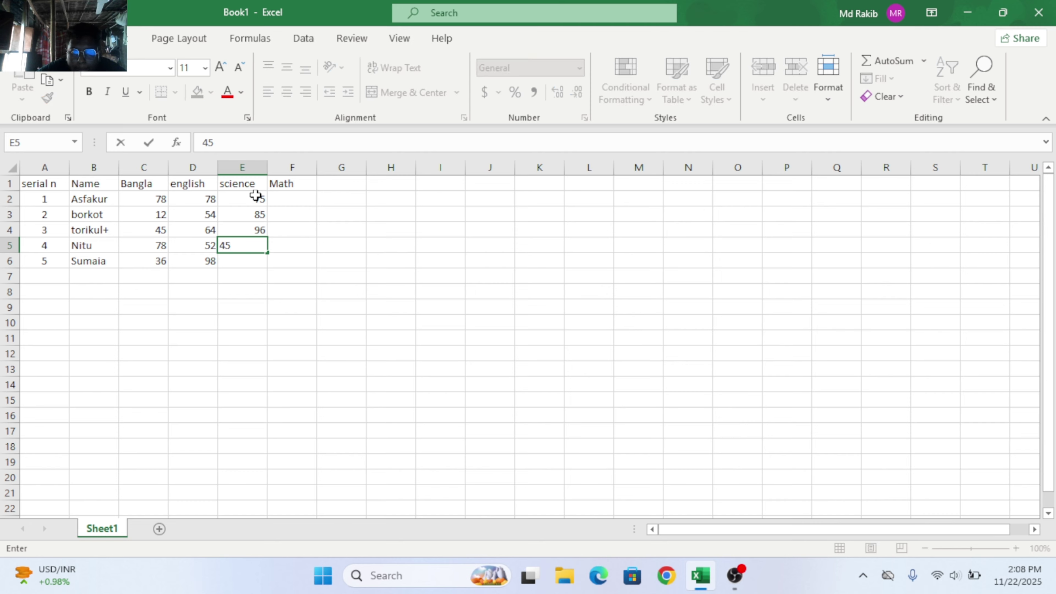
{"action": "key", "text": "Return"}
{"action": "type", "text": "78"}
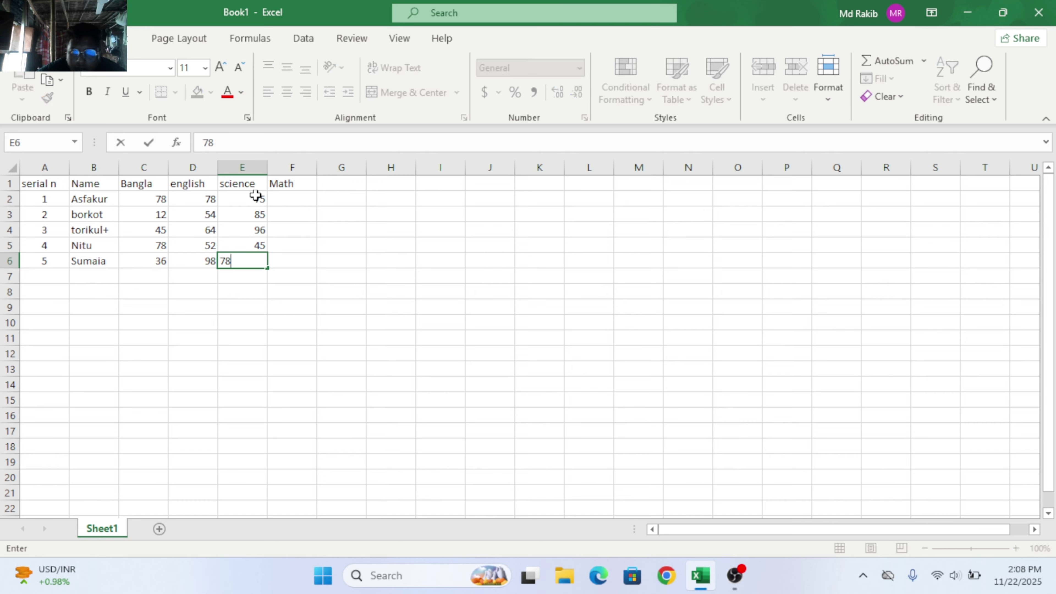
{"action": "key", "text": "Return"}
Step: Enter the Math marks 98, 55, 89, 45 and 66 in F2:F6
{"action": "left_click", "coordinate": [282, 205]}
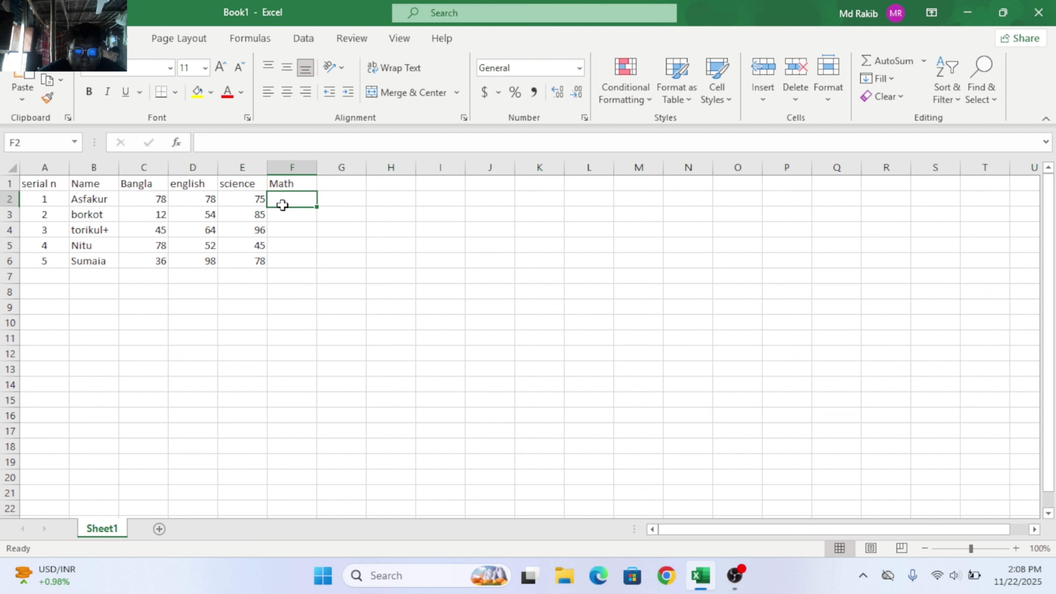
{"action": "type", "text": "98"}
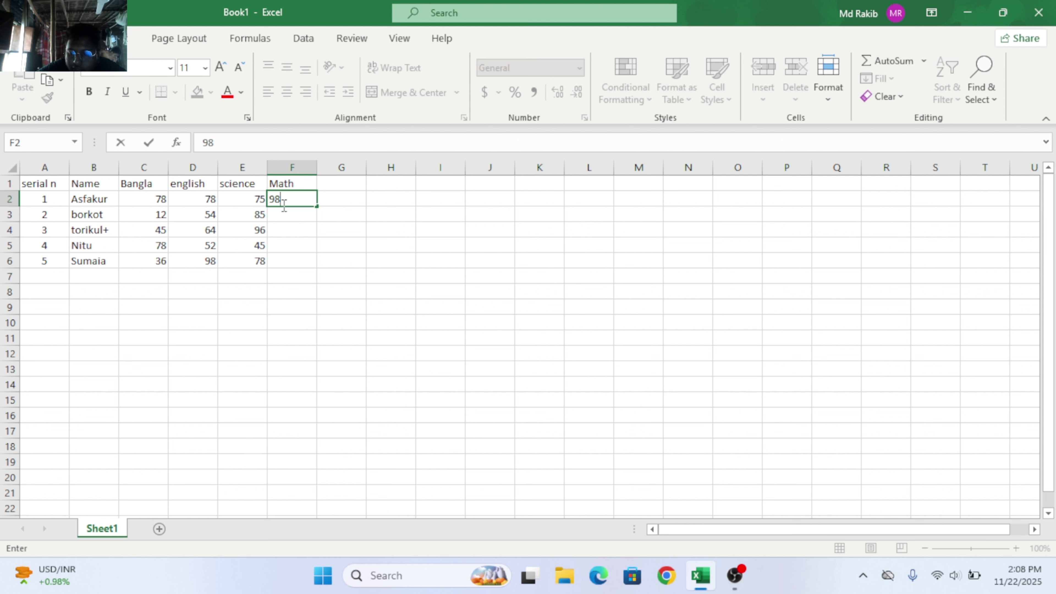
{"action": "key", "text": "Return"}
{"action": "type", "text": "55"}
{"action": "key", "text": "Return"}
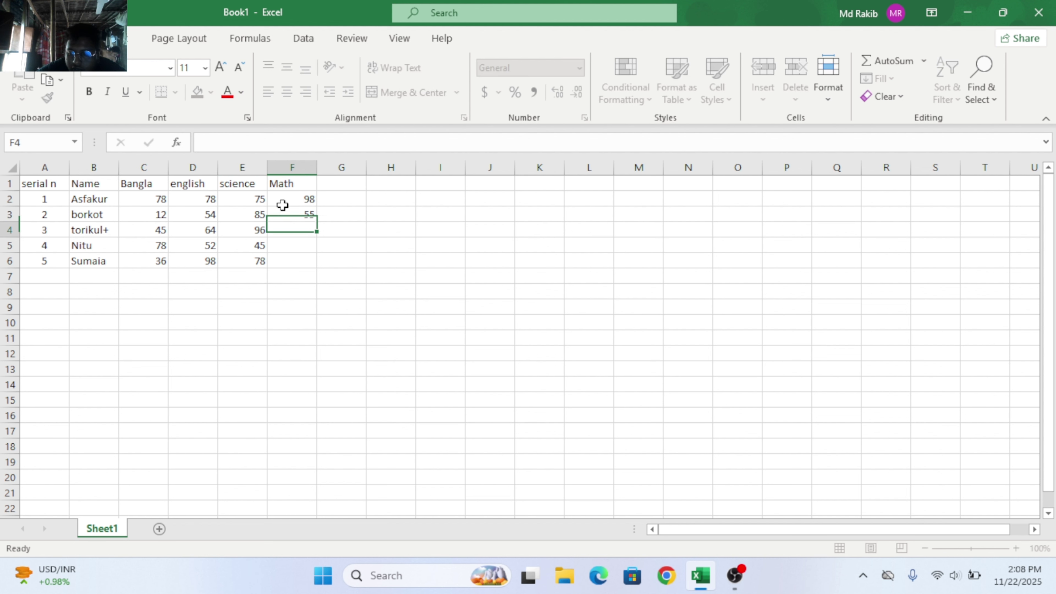
{"action": "type", "text": "89"}
{"action": "key", "text": "Return"}
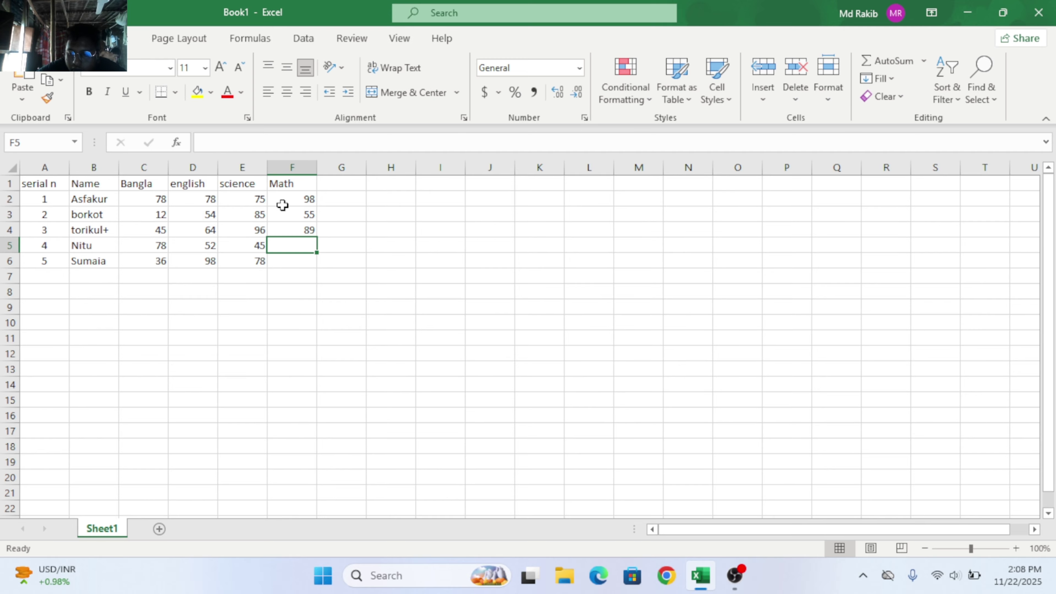
{"action": "type", "text": "45"}
{"action": "key", "text": "Return"}
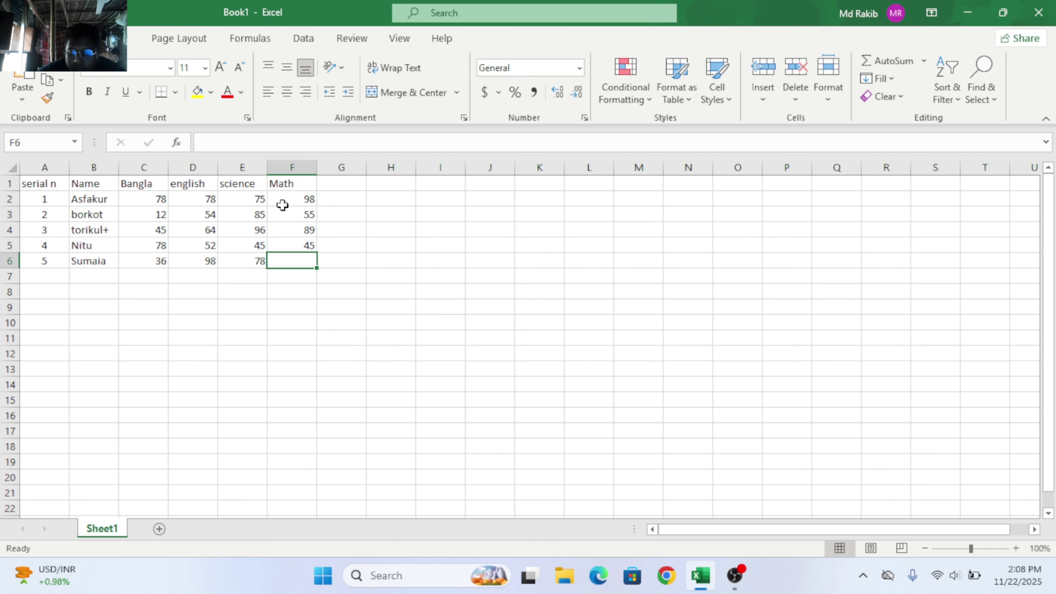
{"action": "type", "text": "66"}
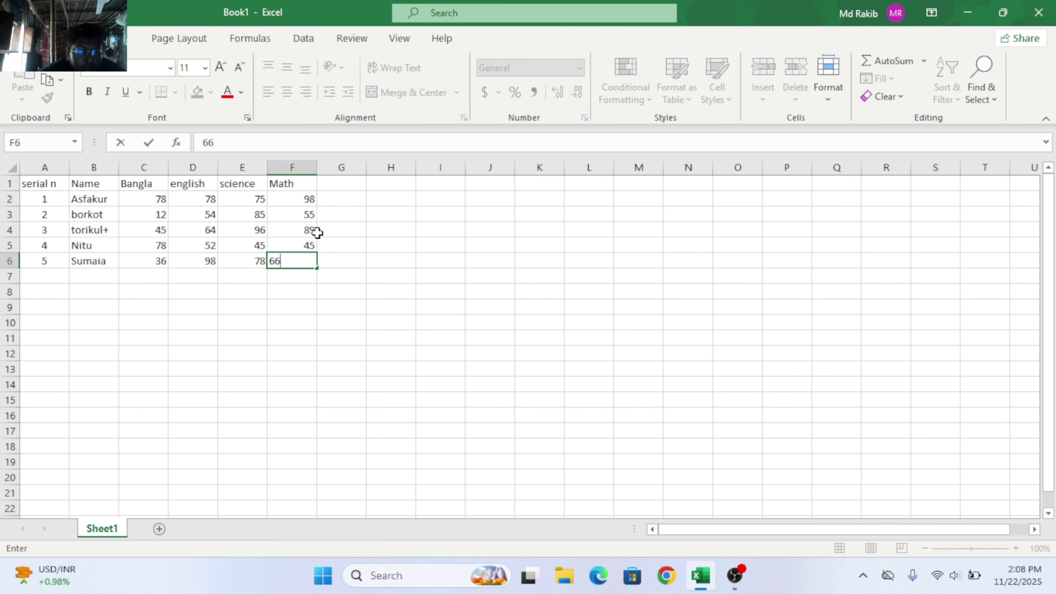
{"action": "left_click", "coordinate": [323, 255]}
Step: Center all the subject marks in C2:F6 horizontally within their cells
{"action": "left_click_drag", "start_coordinate": [306, 264], "coordinate": [152, 200]}
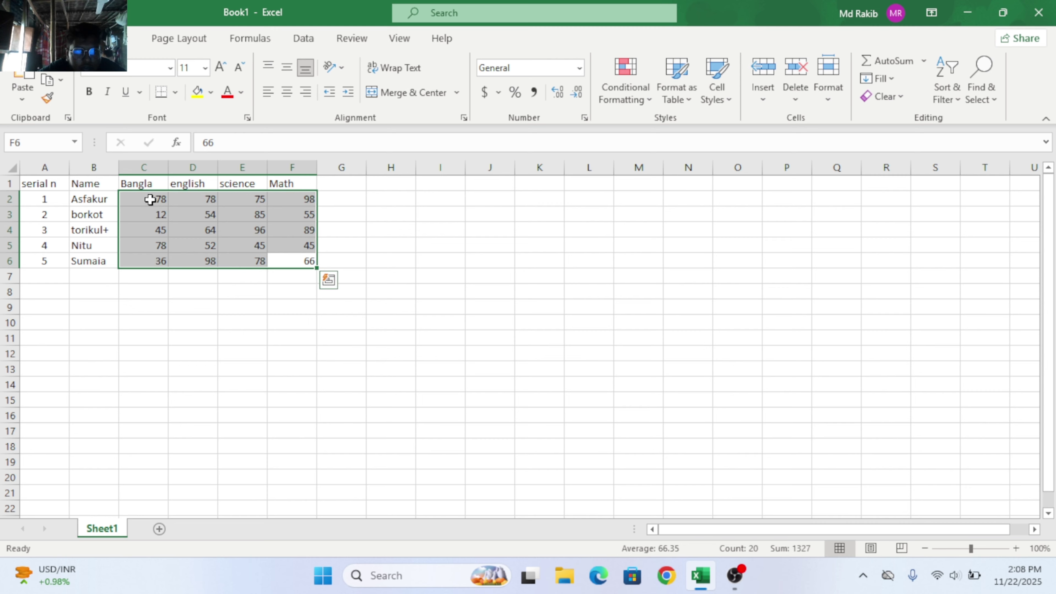
{"action": "left_click", "coordinate": [286, 94]}
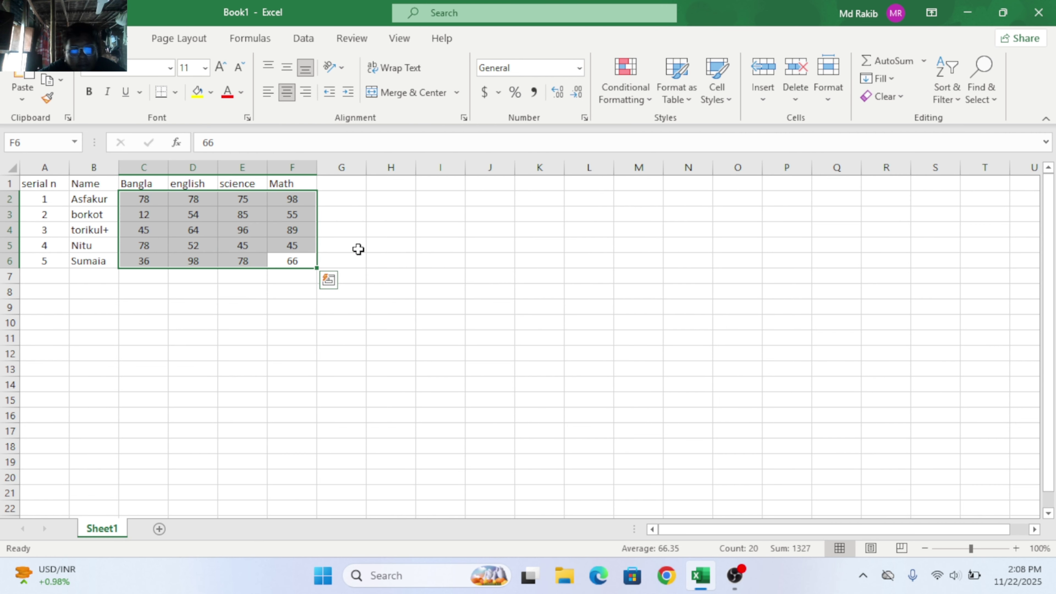
Step: Enter the column header Pass/fail in cell G1
{"action": "left_click", "coordinate": [335, 188]}
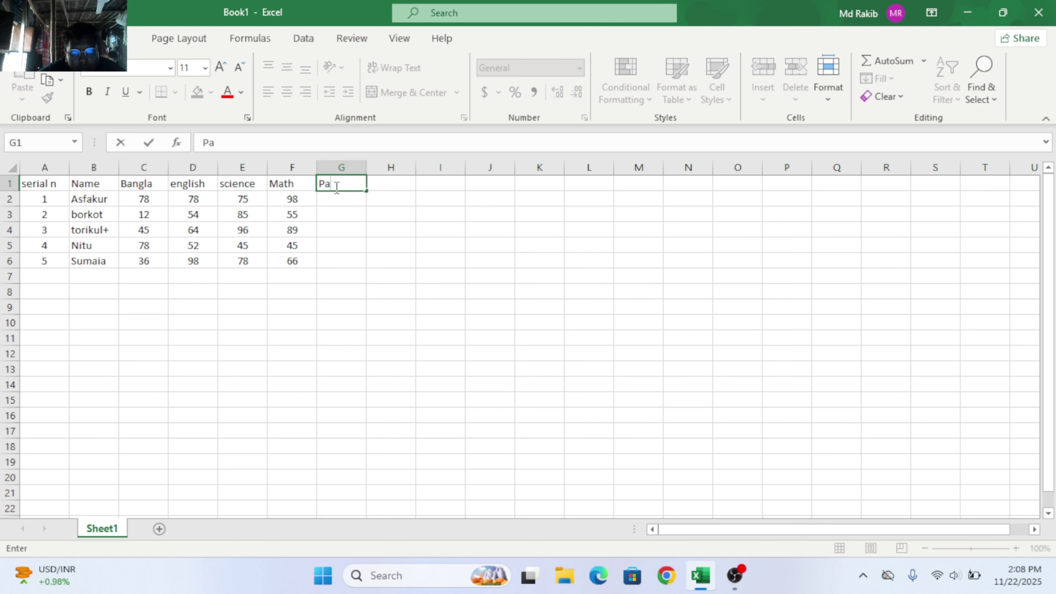
{"action": "type", "text": "ss"}
{"action": "type", "text": "?"}
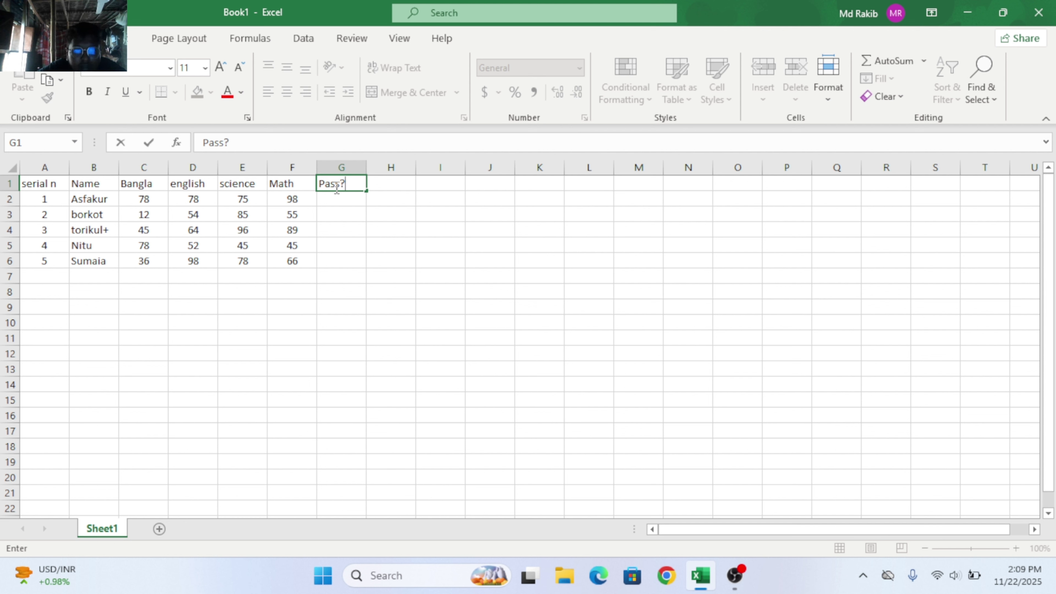
{"action": "key", "text": "BackSpace"}
{"action": "type", "text": "/fs"}
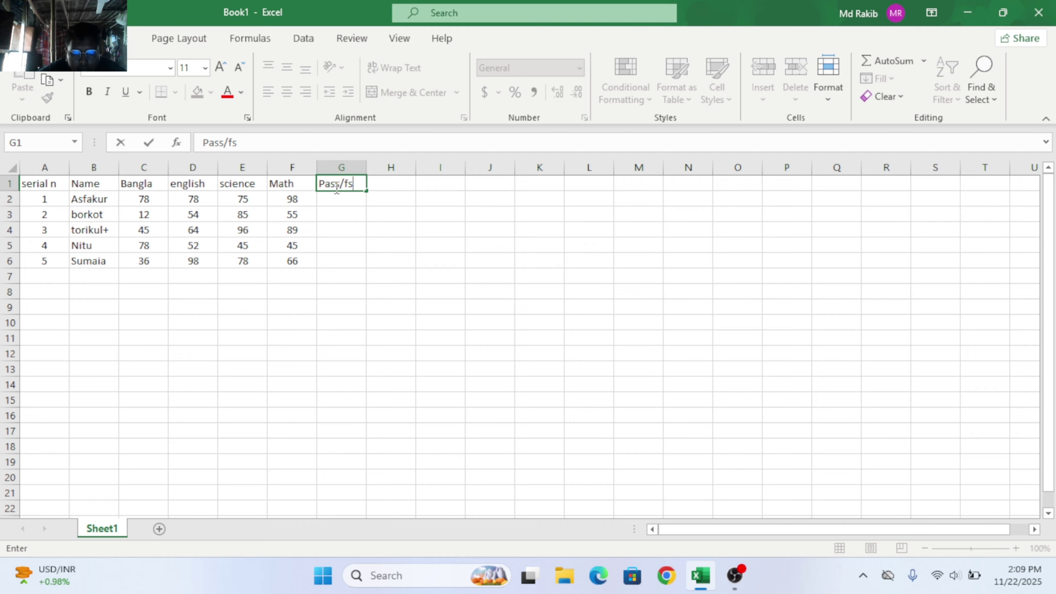
{"action": "key", "text": "BackSpace"}
{"action": "type", "text": "ail"}
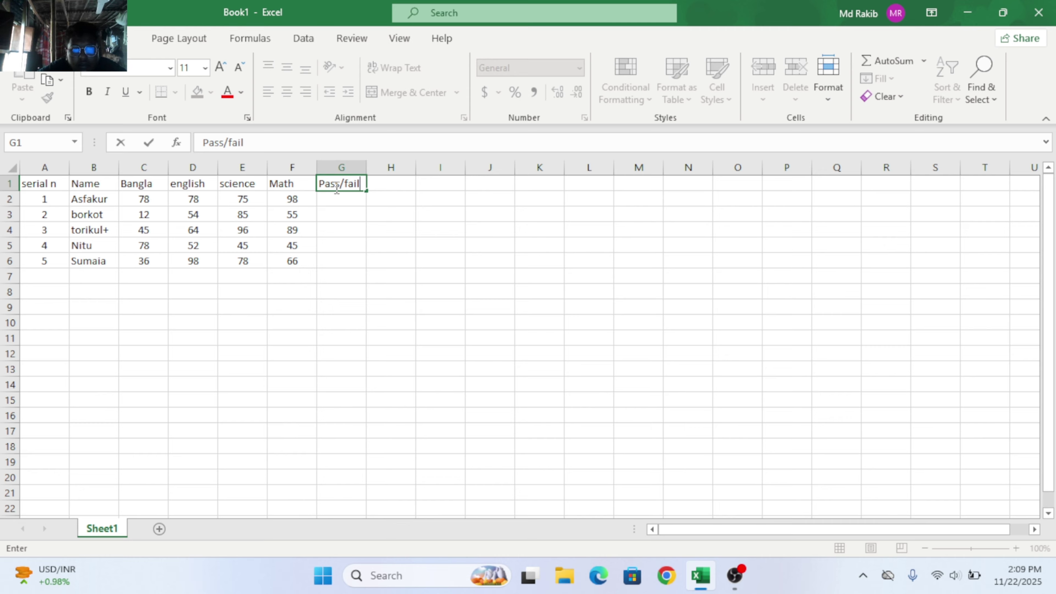
{"action": "key", "text": "Return"}
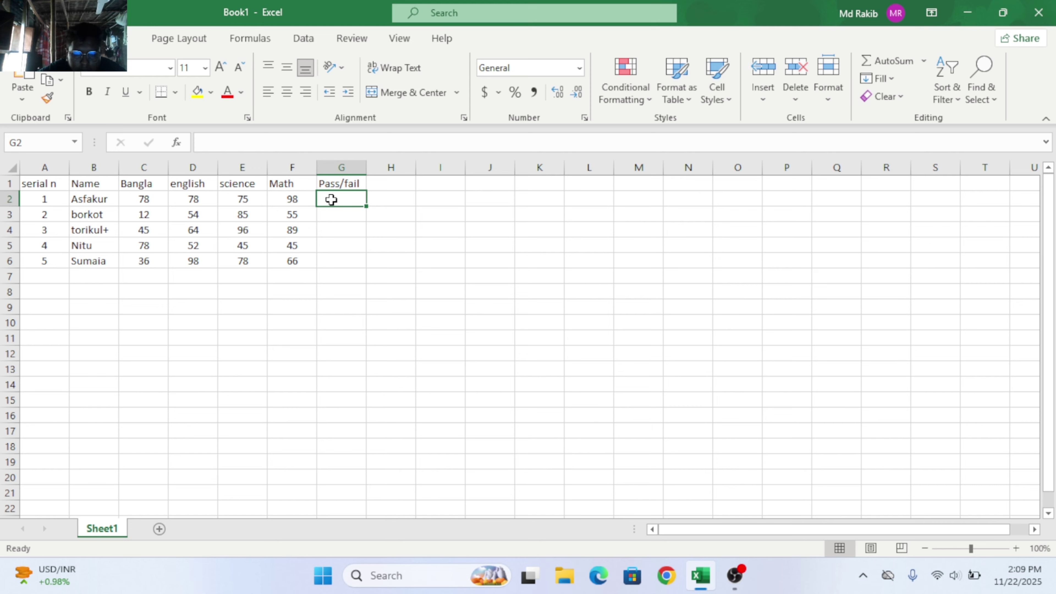
Step: Start an IF formula in G2 with a nested AND whose first condition is C2>=33, followed by a comma
{"action": "type", "text": "if"}
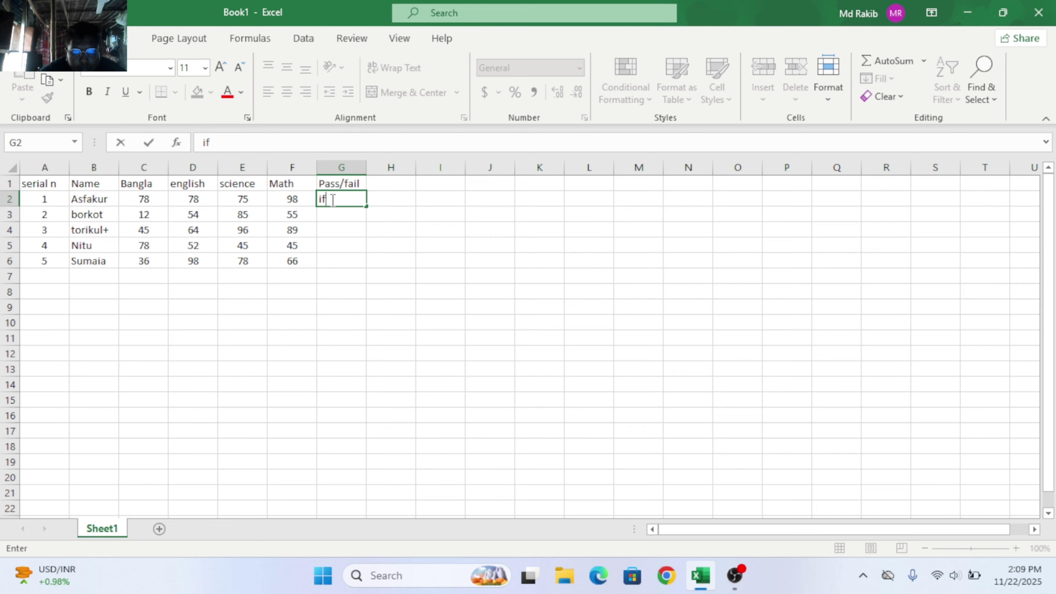
{"action": "key", "text": "BackSpace"}
{"action": "key", "text": "BackSpace"}
{"action": "type", "text": "="}
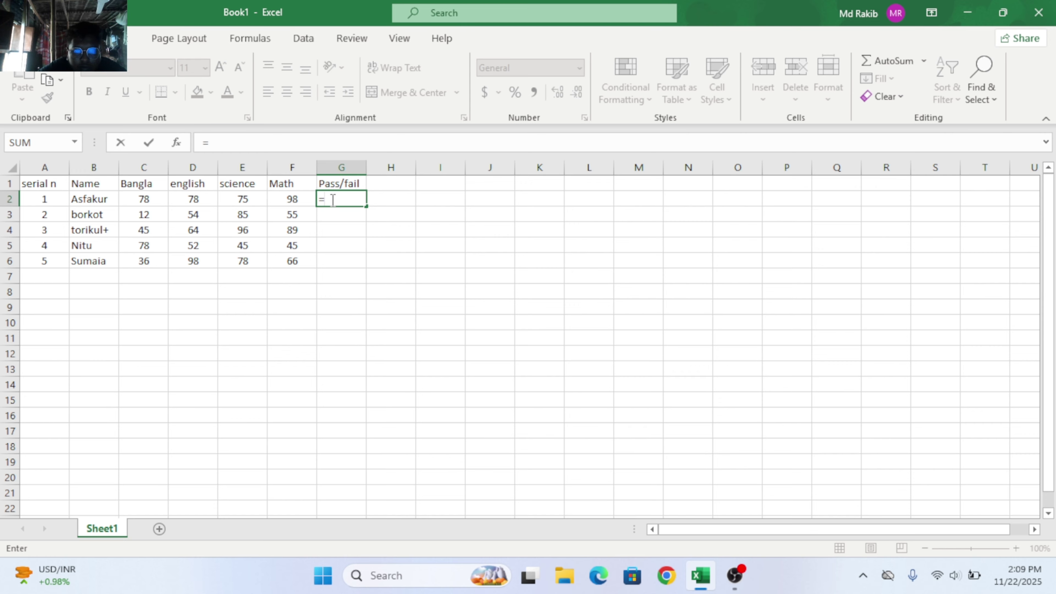
{"action": "type", "text": "if"}
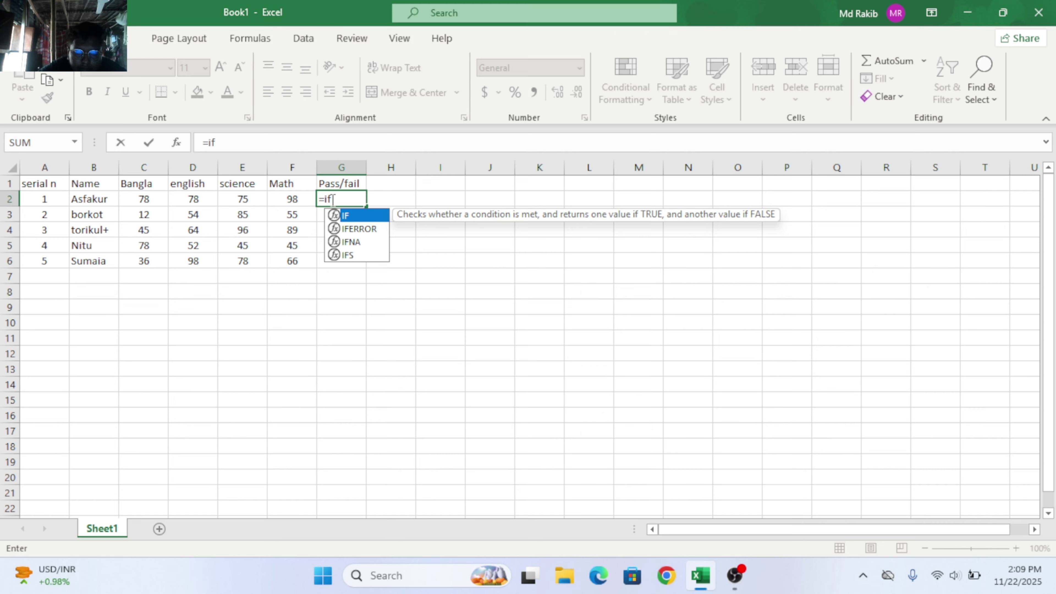
{"action": "type", "text": "(and"}
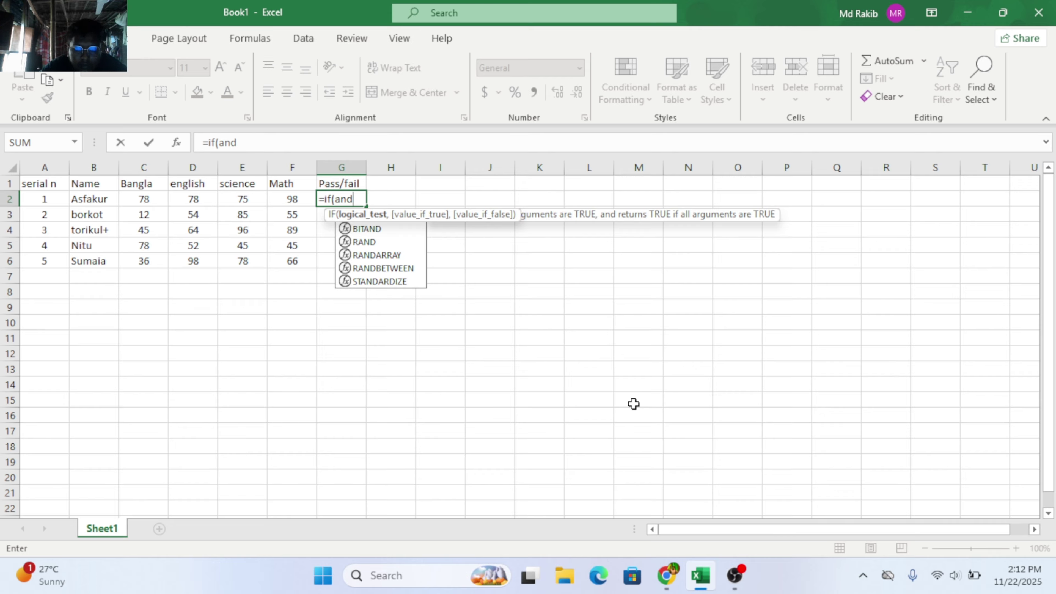
{"action": "type", "text": "("}
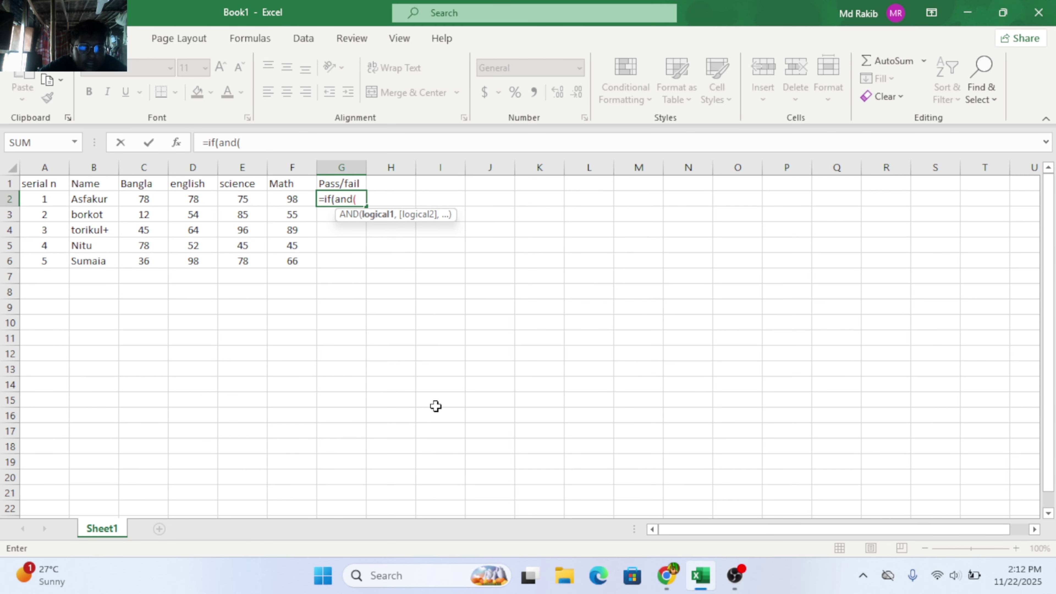
{"action": "left_click", "coordinate": [157, 197]}
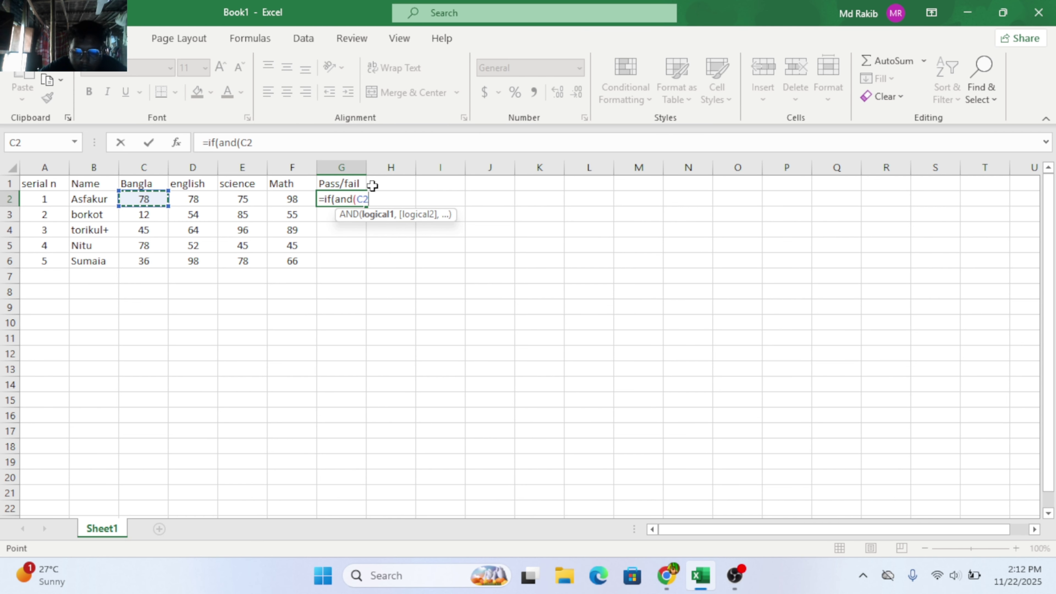
{"action": "type", "text": ">"}
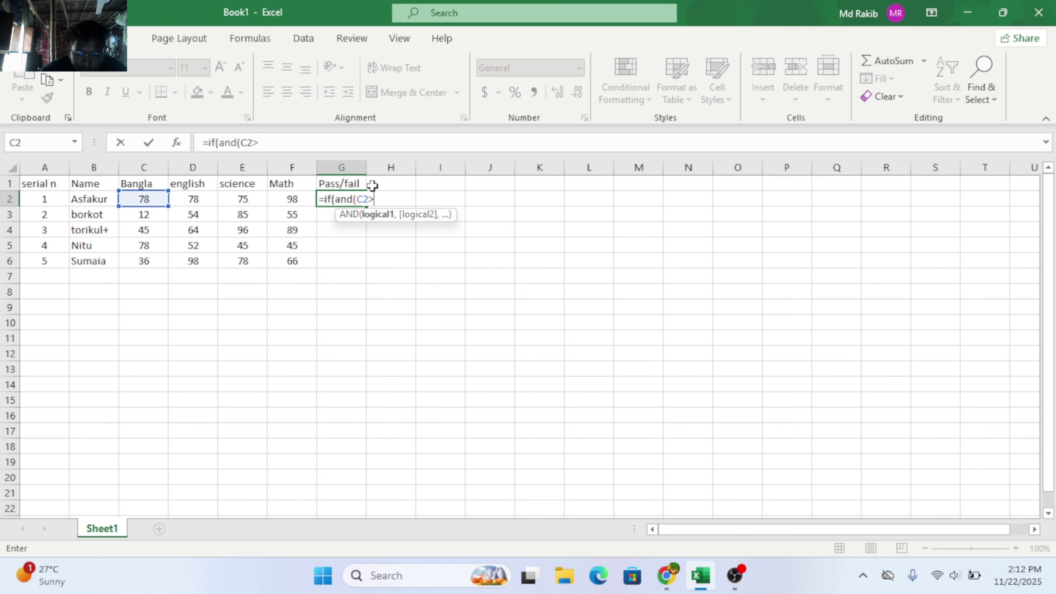
{"action": "type", "text": "-"}
{"action": "key", "text": "BackSpace"}
{"action": "type", "text": "=33"}
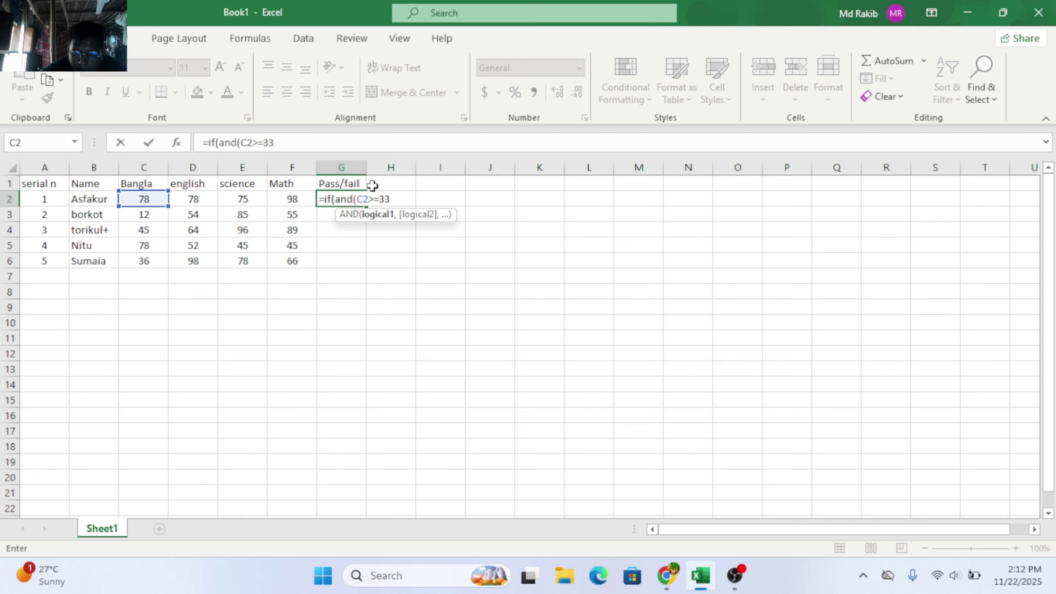
{"action": "type", "text": ","}
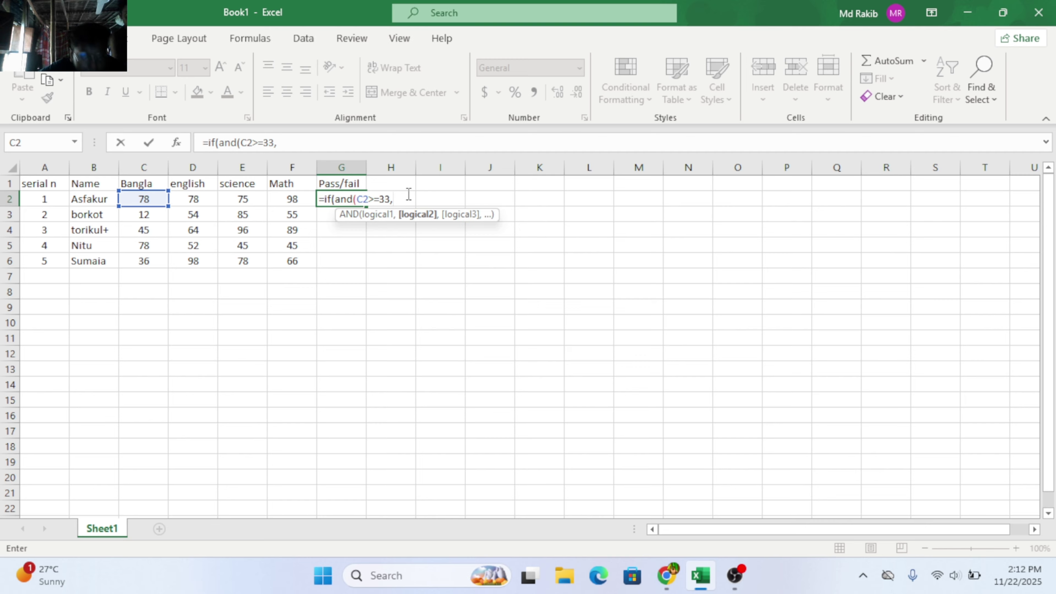
Step: Duplicate the C2>=33 condition within the G2 formula and change the copy to d2>=33
{"action": "left_click_drag", "start_coordinate": [393, 199], "coordinate": [360, 200]}
{"action": "right_click", "coordinate": [359, 199]}
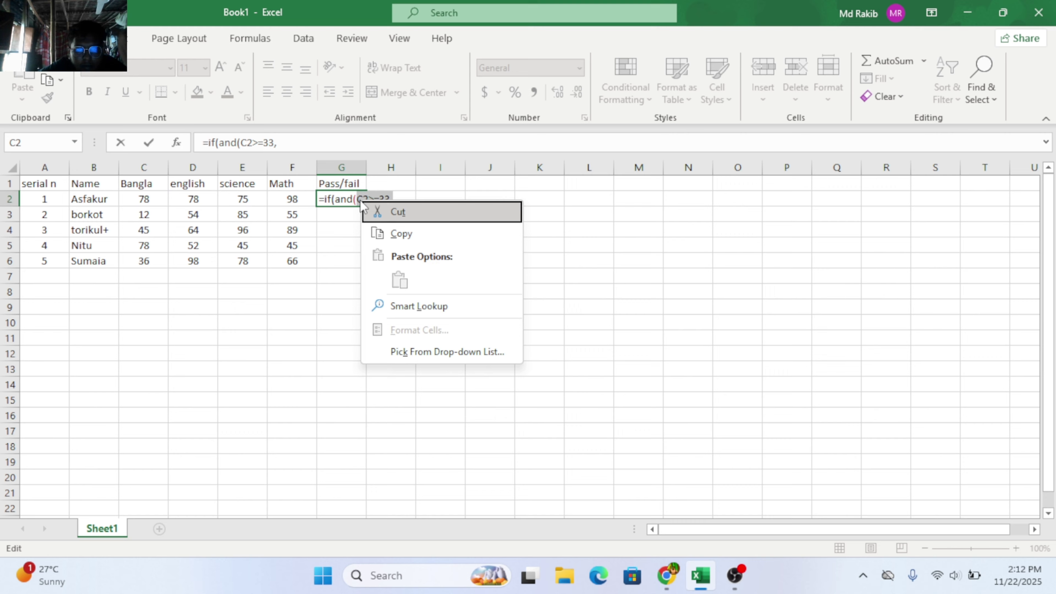
{"action": "left_click", "coordinate": [416, 241]}
{"action": "left_click", "coordinate": [411, 198]}
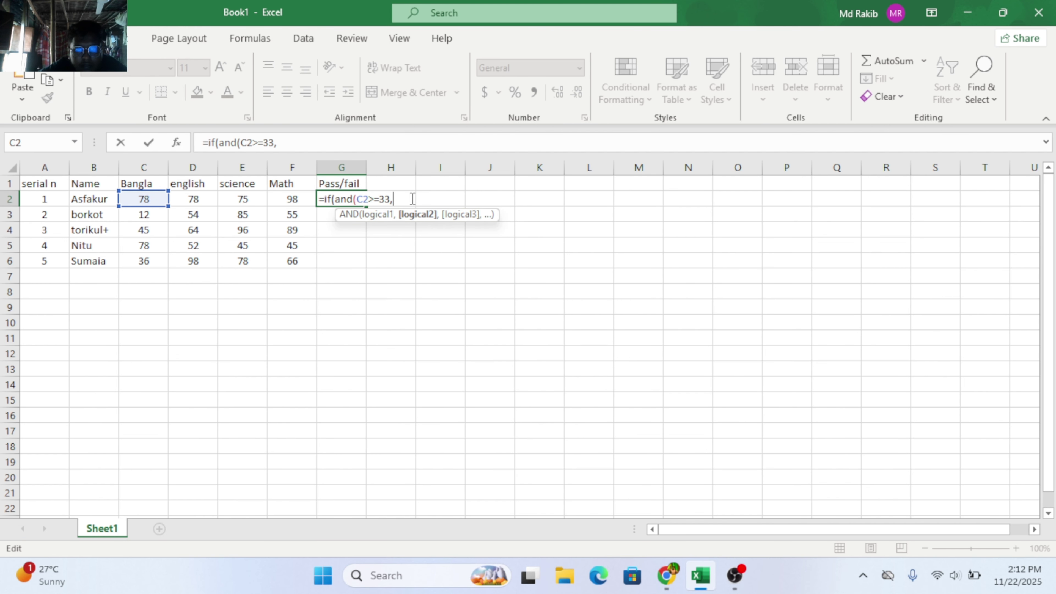
{"action": "right_click", "coordinate": [411, 198]}
{"action": "left_click", "coordinate": [450, 278]}
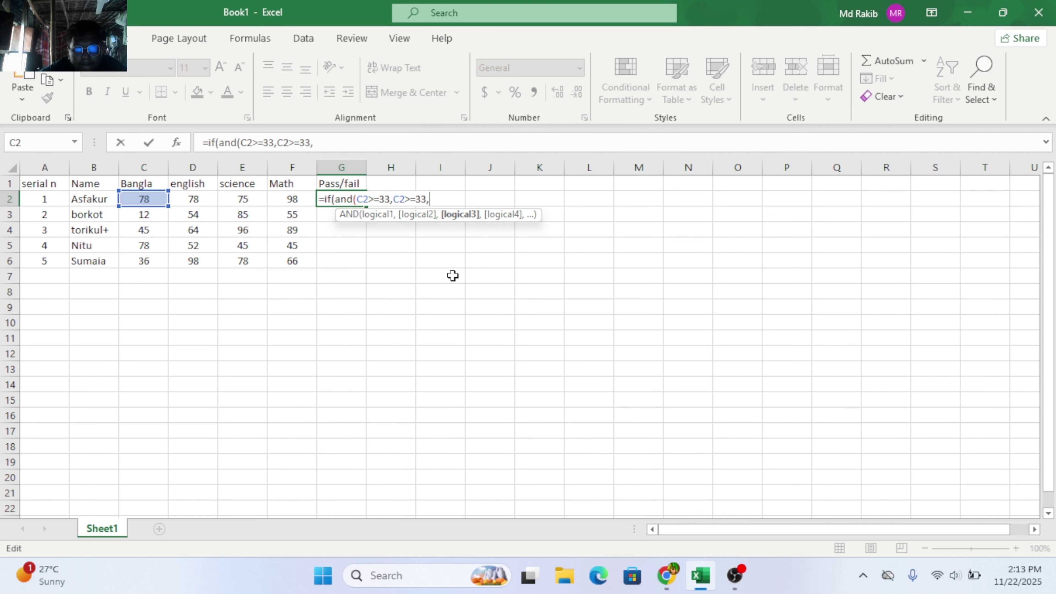
{"action": "left_click", "coordinate": [400, 199]}
{"action": "key", "text": "BackSpace"}
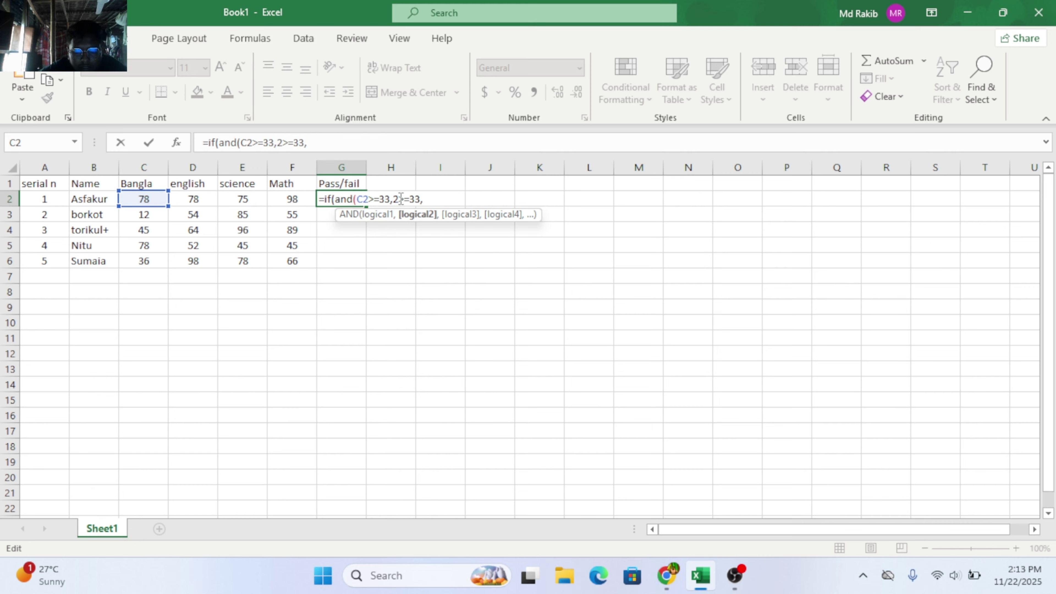
{"action": "type", "text": "d"}
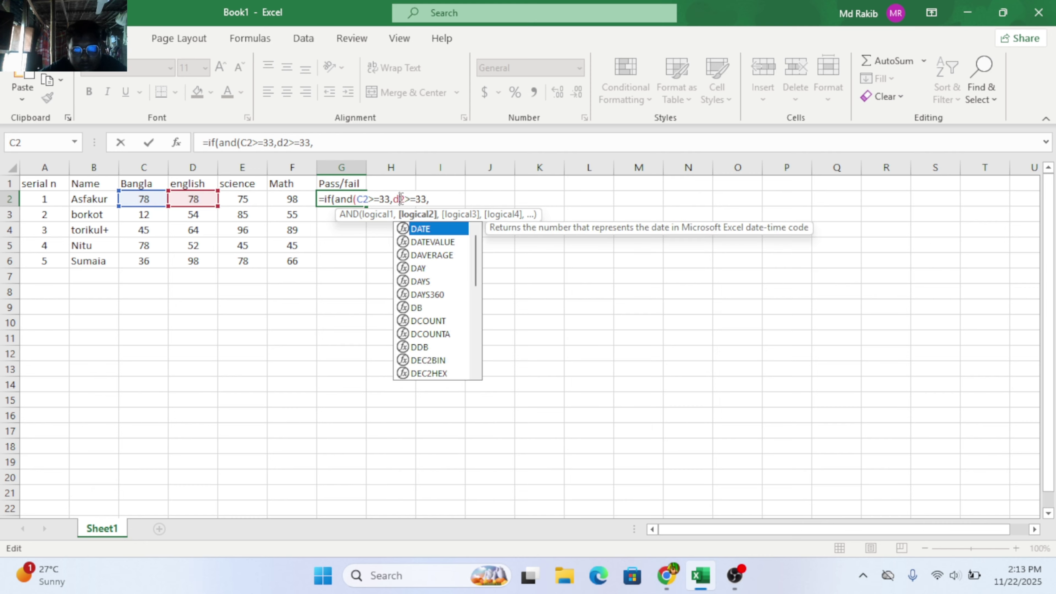
Step: Paste the copied condition as the third AND argument in G2 and change it to e2>=33
{"action": "right_click", "coordinate": [439, 203]}
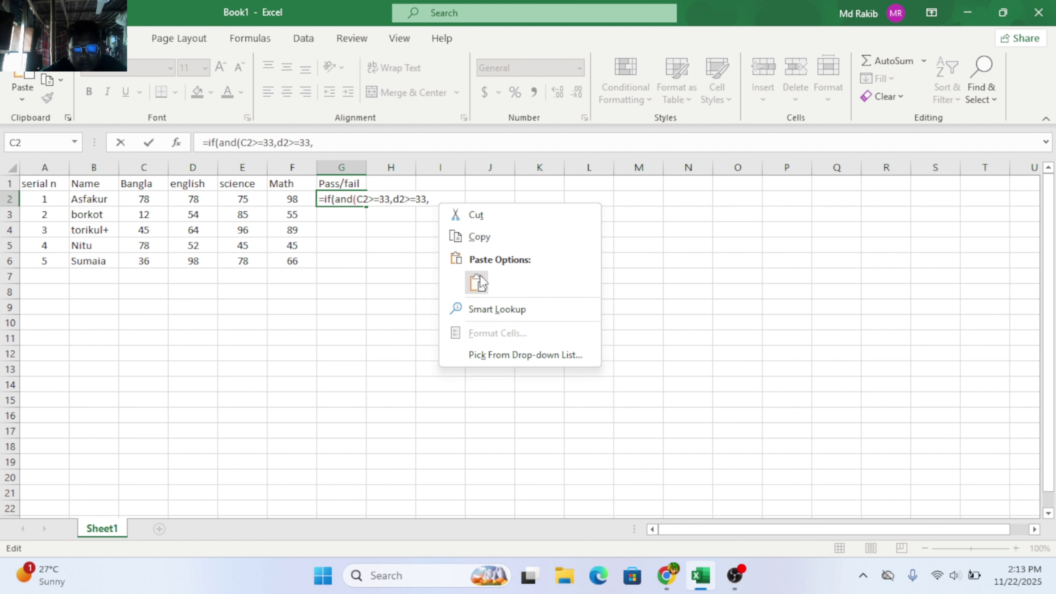
{"action": "left_click", "coordinate": [478, 282]}
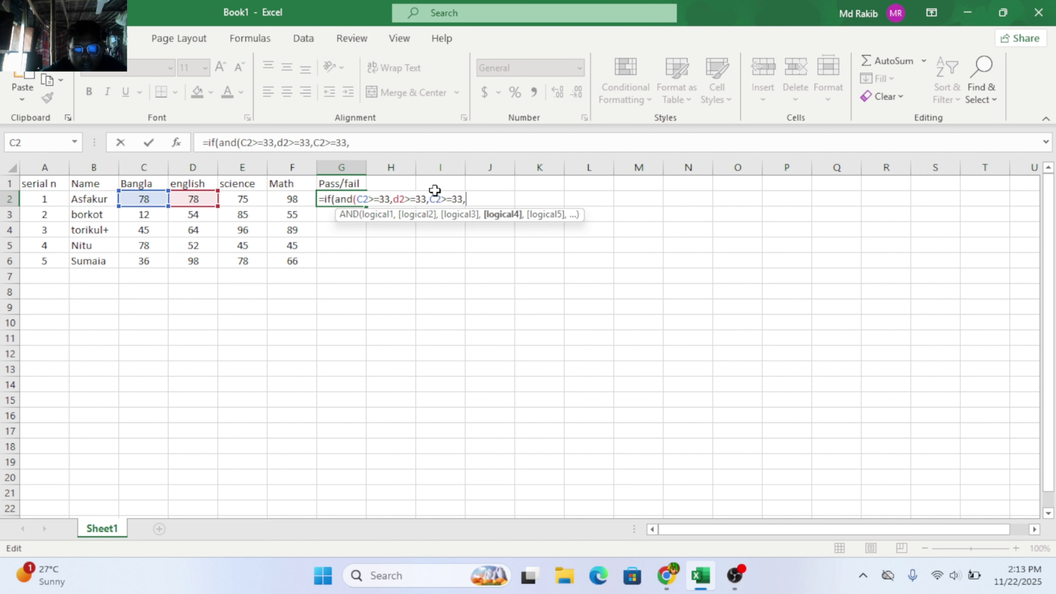
{"action": "left_click", "coordinate": [435, 199]}
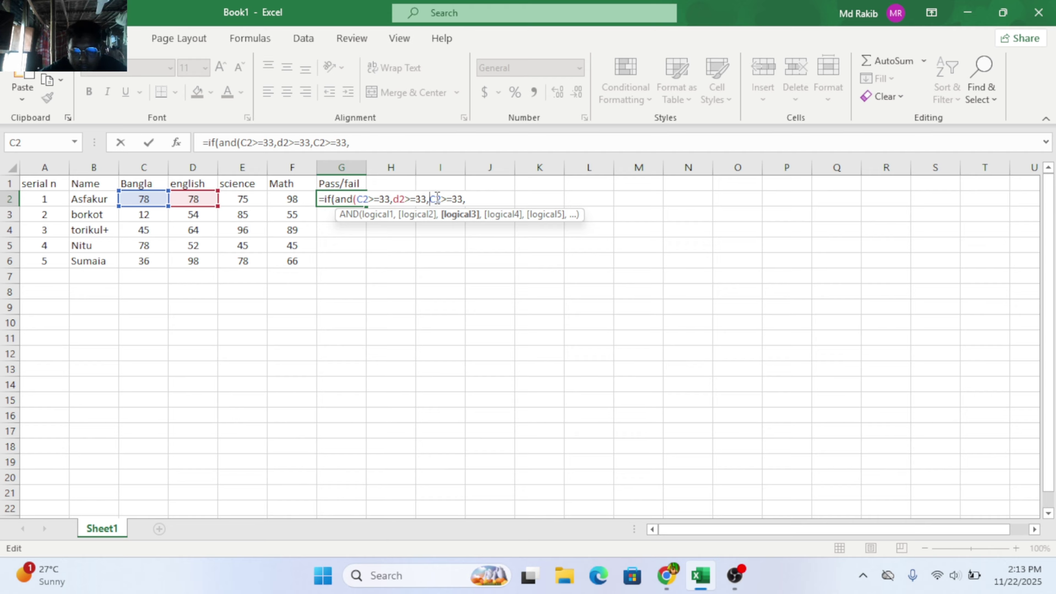
{"action": "key", "text": "BackSpace"}
{"action": "type", "text": "e"}
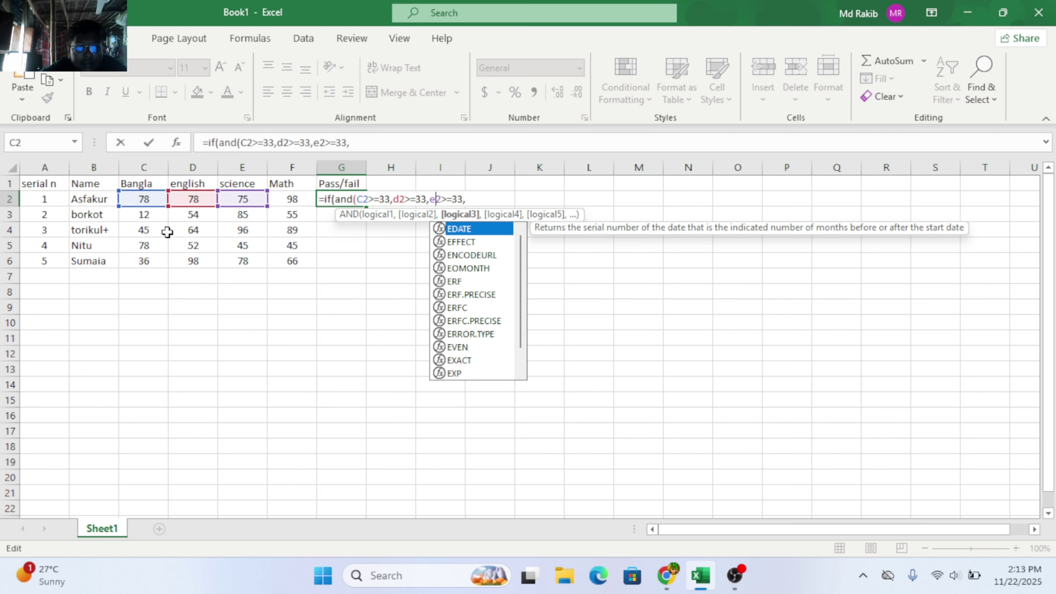
Step: Paste the copied condition as the fourth AND argument in G2 and change its reference to D2, giving D2>=33
{"action": "left_click", "coordinate": [474, 199]}
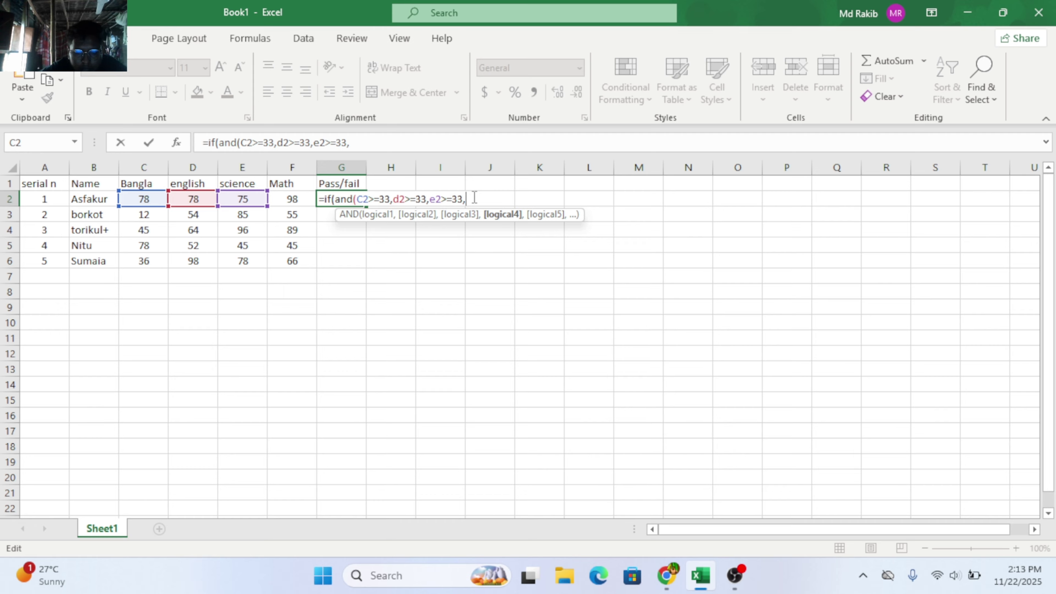
{"action": "right_click", "coordinate": [474, 199]}
{"action": "left_click", "coordinate": [511, 269]}
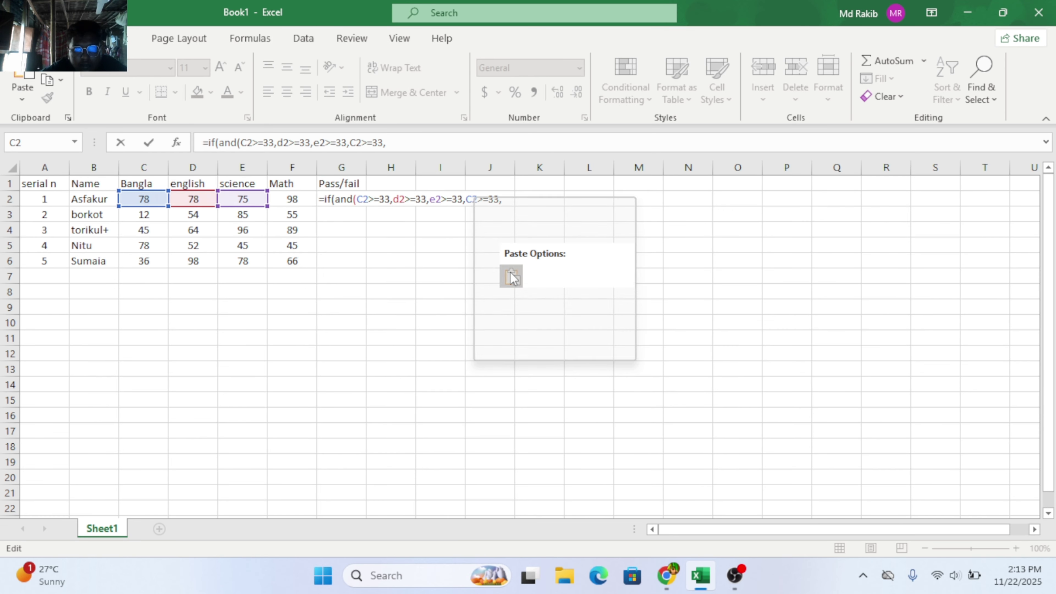
{"action": "left_click", "coordinate": [473, 198]}
{"action": "key", "text": "BackSpace"}
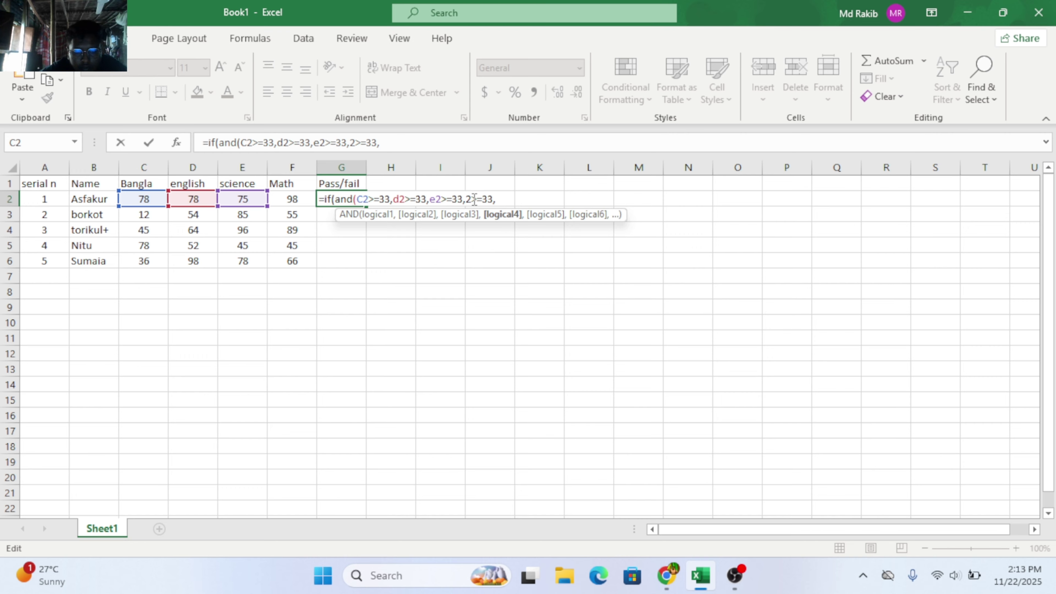
{"action": "type", "text": "D"}
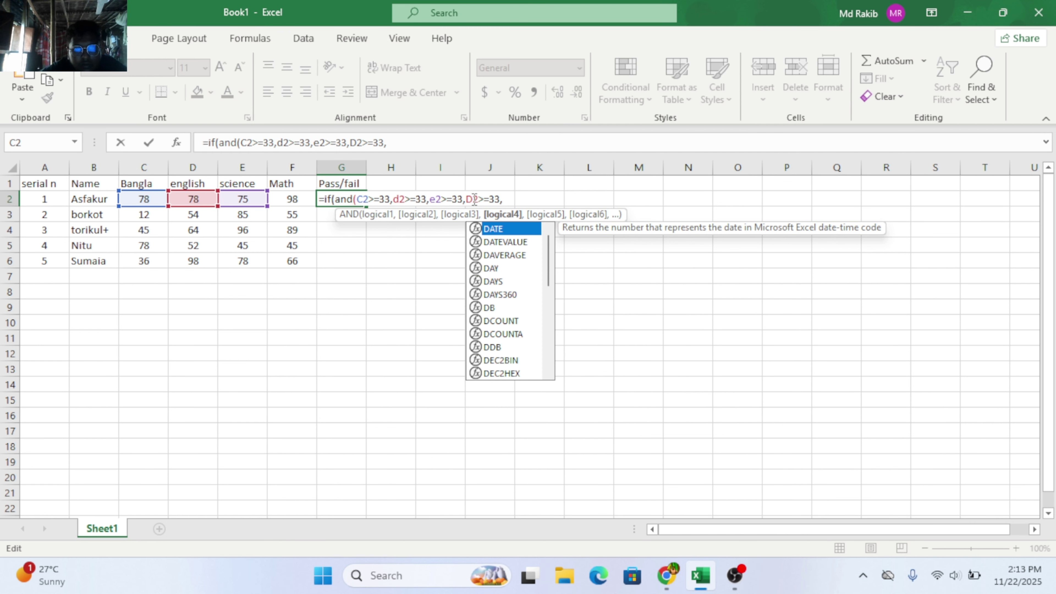
Step: Remove the trailing comma after D2>=33, close the AND function and add a comma before the IF results
{"action": "left_click", "coordinate": [511, 200]}
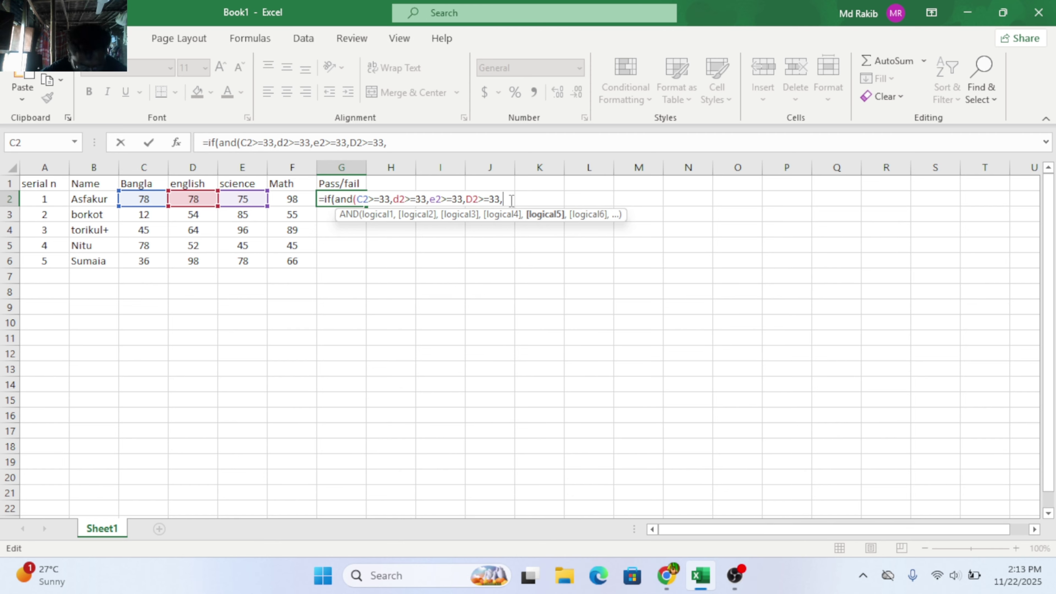
{"action": "key", "text": "Left"}
{"action": "key", "text": "Delete"}
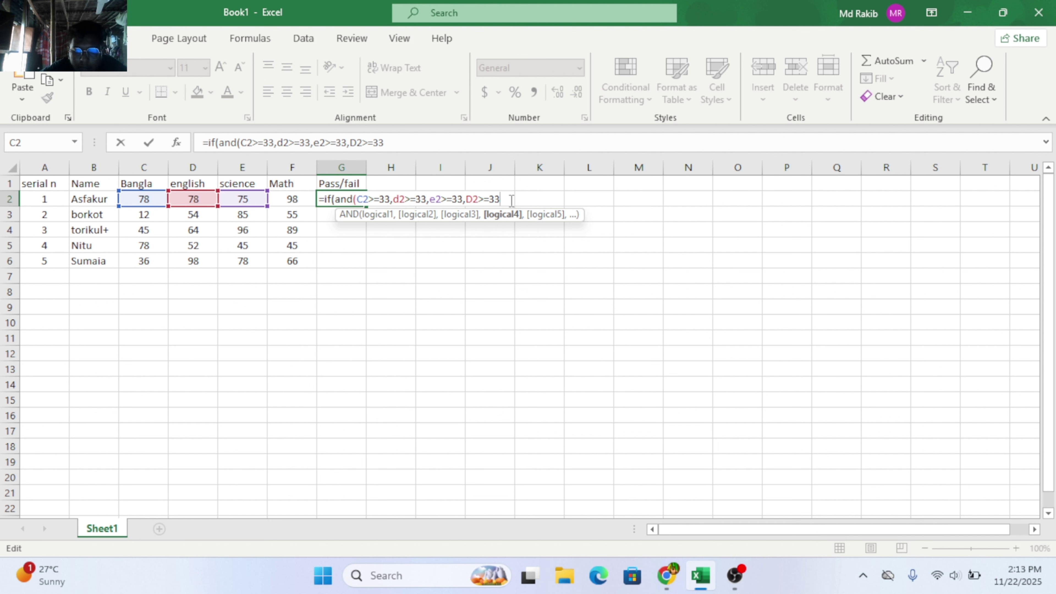
{"action": "type", "text": ")"}
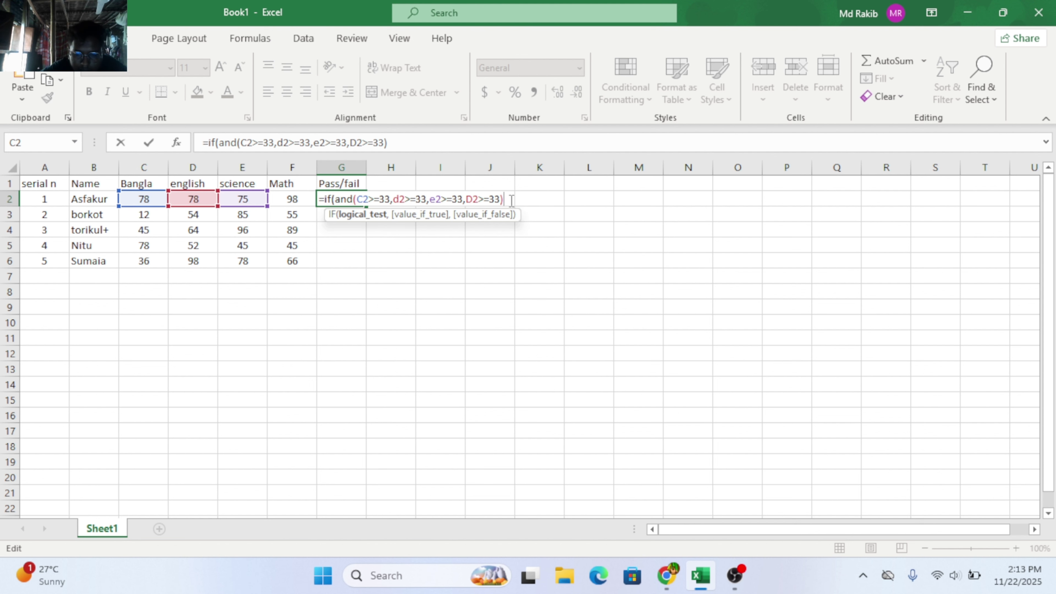
{"action": "type", "text": ","}
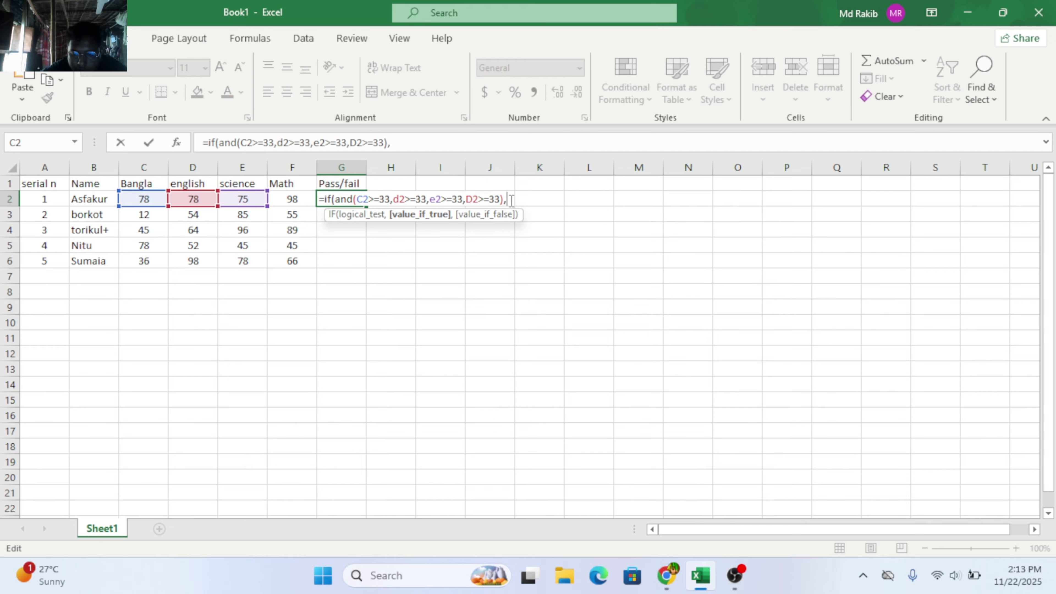
Step: Complete the G2 IF formula with "Pass" as the true result and "fail" as the false result
{"action": "type", "text": "\"\""}
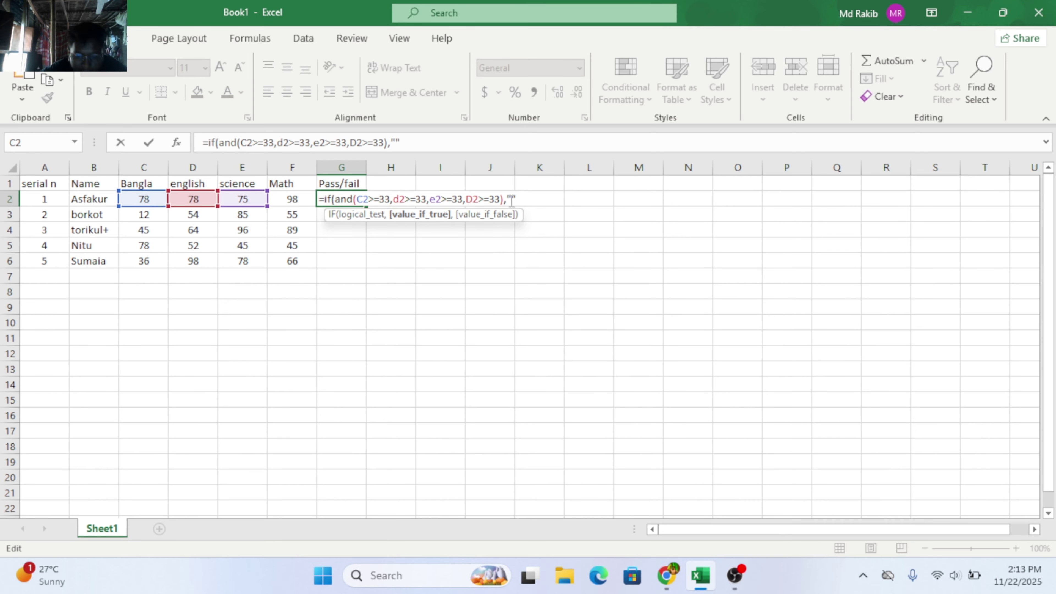
{"action": "type", "text": "Paws"}
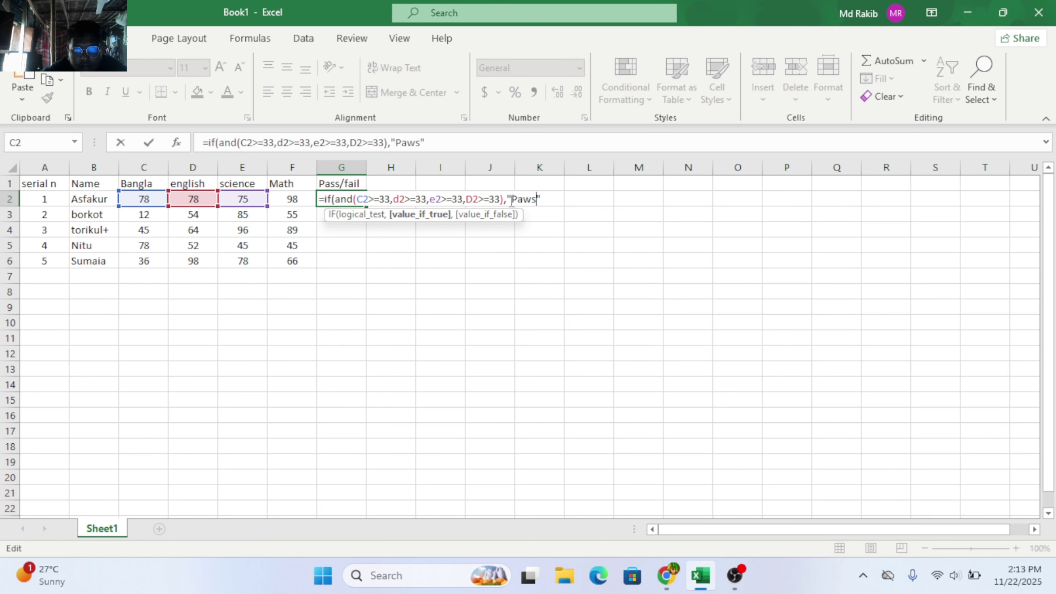
{"action": "key", "text": "BackSpace"}
{"action": "key", "text": "BackSpace"}
{"action": "type", "text": "ss"}
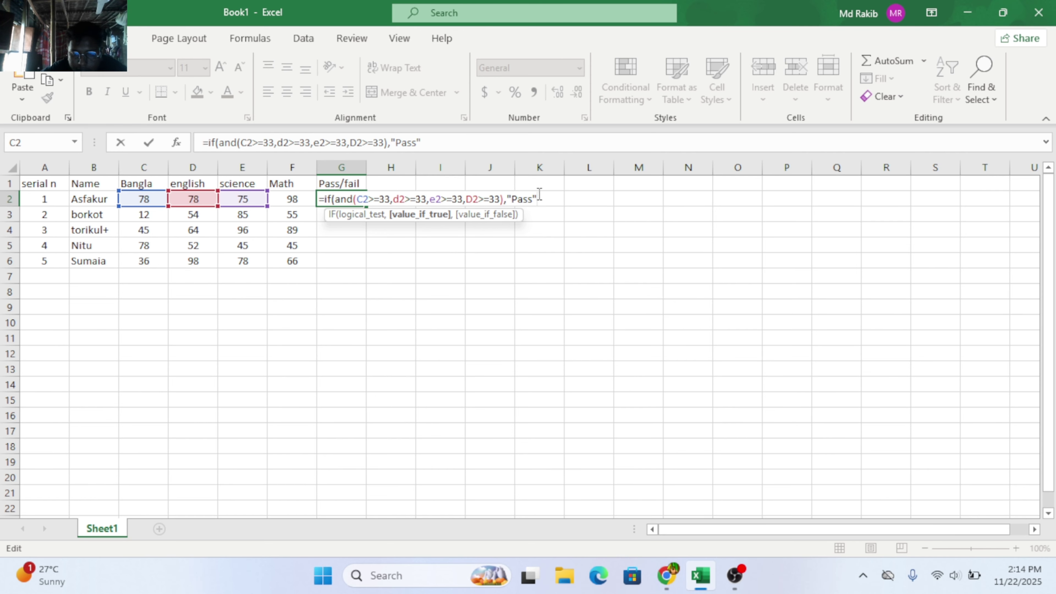
{"action": "type", "text": "\"\"fail"}
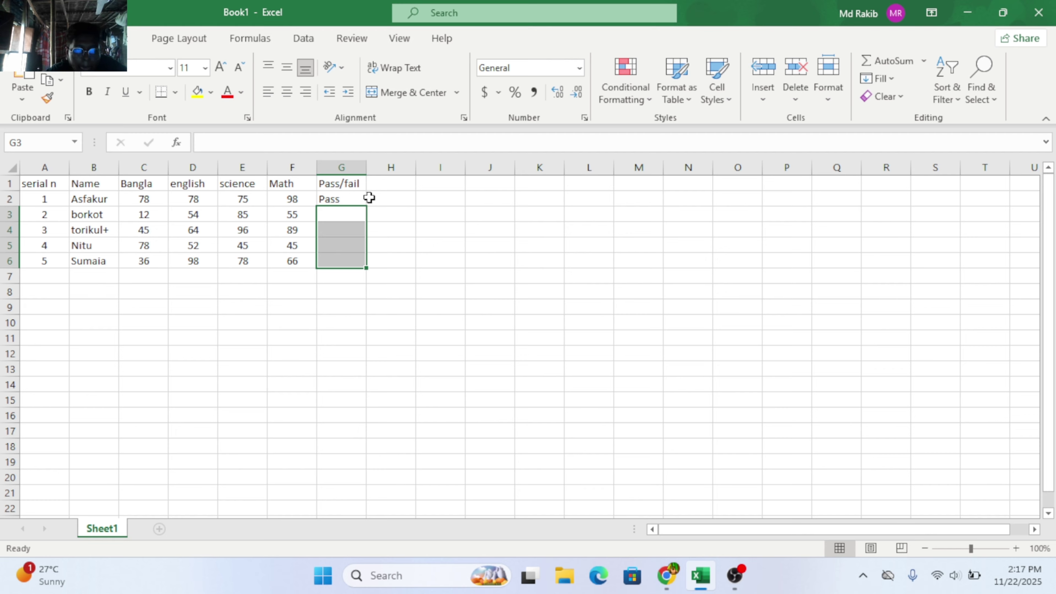
Step: Review the pass/fail formula in G2 and fill it down through G6 for the remaining students
{"action": "double_click", "coordinate": [363, 199]}
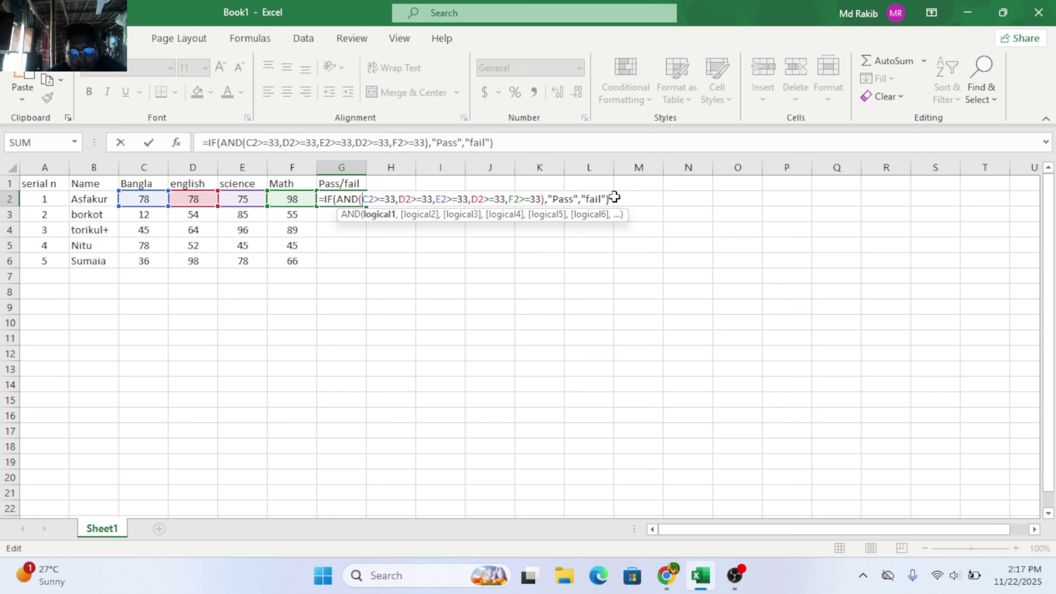
{"action": "key", "text": "Return"}
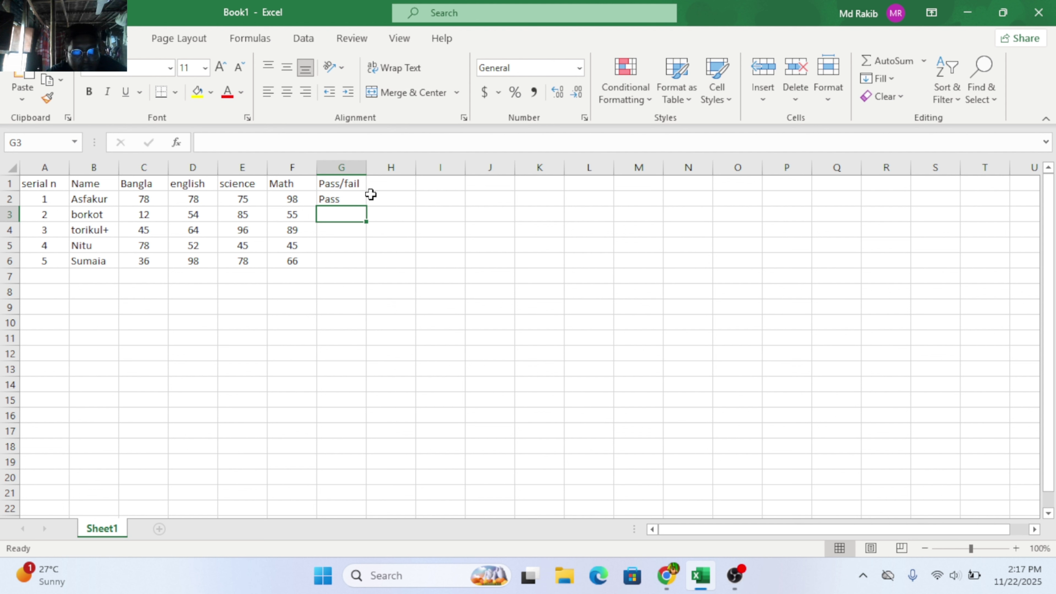
{"action": "left_click", "coordinate": [360, 199]}
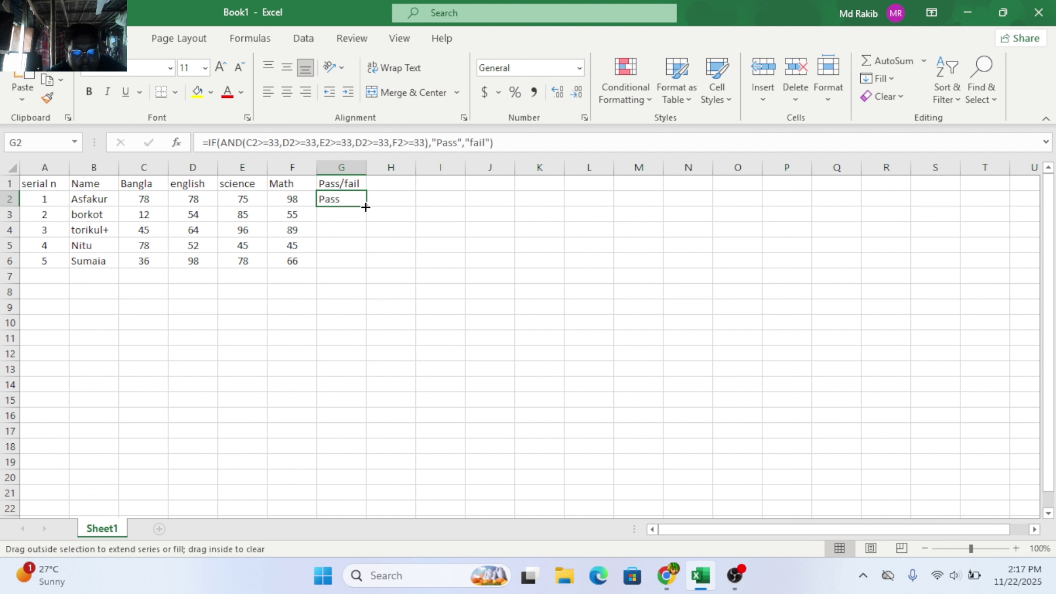
{"action": "double_click", "coordinate": [365, 207]}
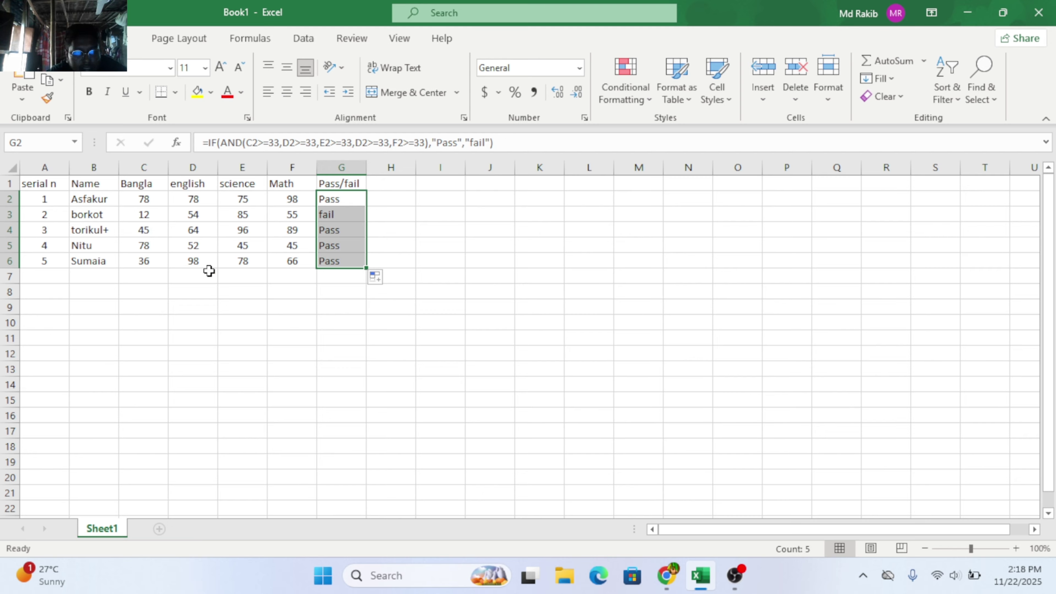
Step: Change the english mark in D6 to 32 to test the pass/fail formula
{"action": "left_click", "coordinate": [203, 263]}
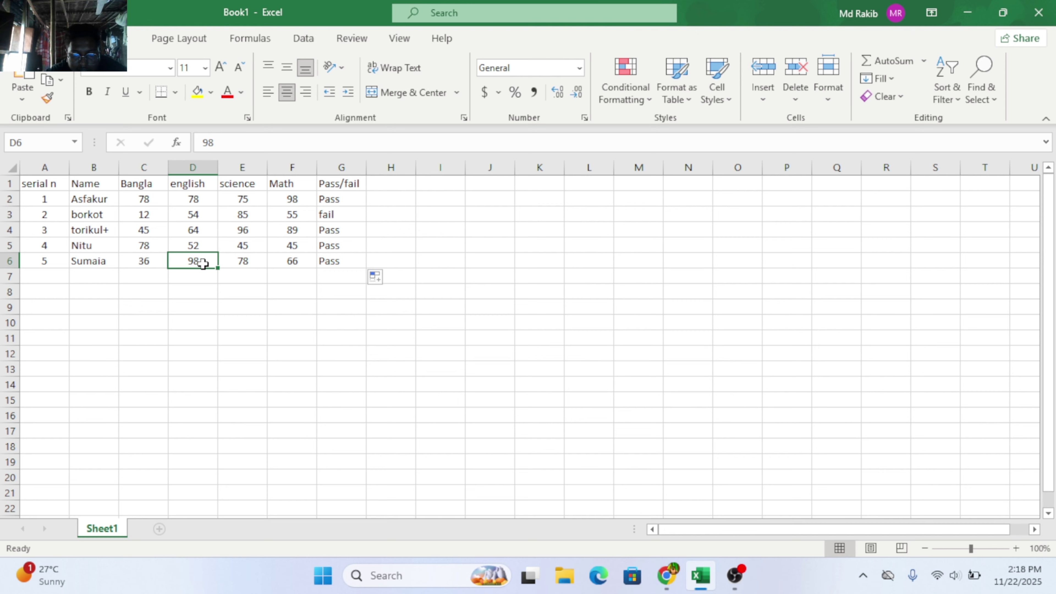
{"action": "key", "text": "BackSpace"}
{"action": "type", "text": "32"}
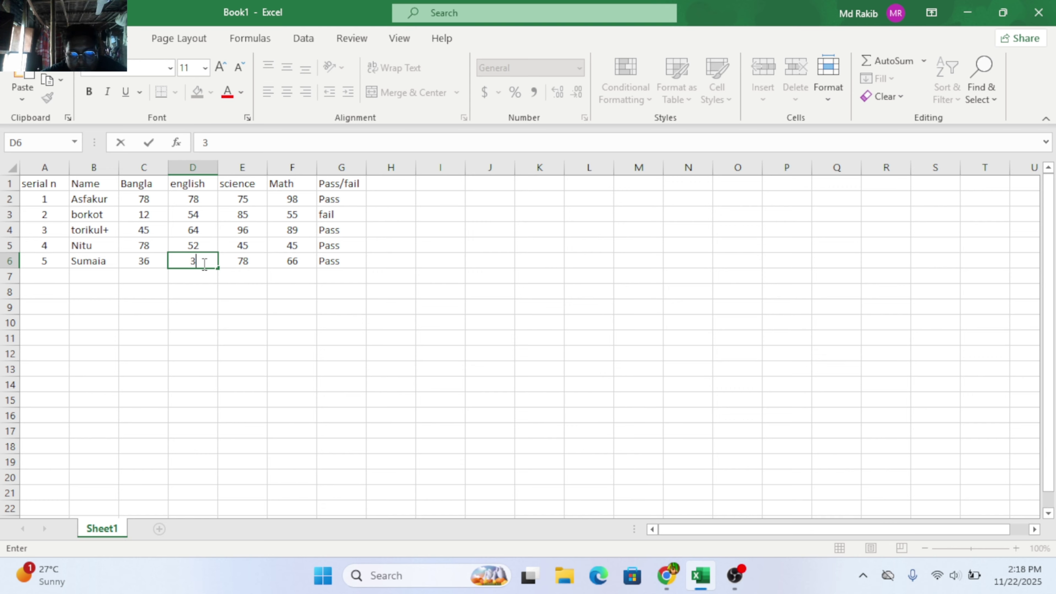
{"action": "left_click", "coordinate": [344, 275]}
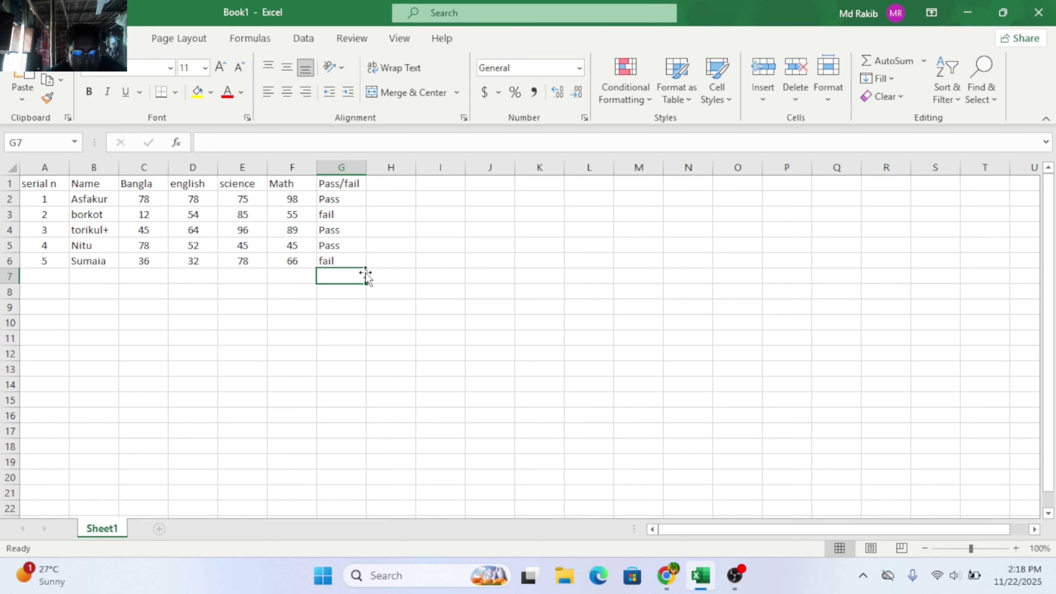
Step: Apply All Borders to the whole marks table, A1:G6, and deselect it
{"action": "left_click", "coordinate": [362, 262]}
{"action": "left_click_drag", "start_coordinate": [363, 262], "coordinate": [58, 186]}
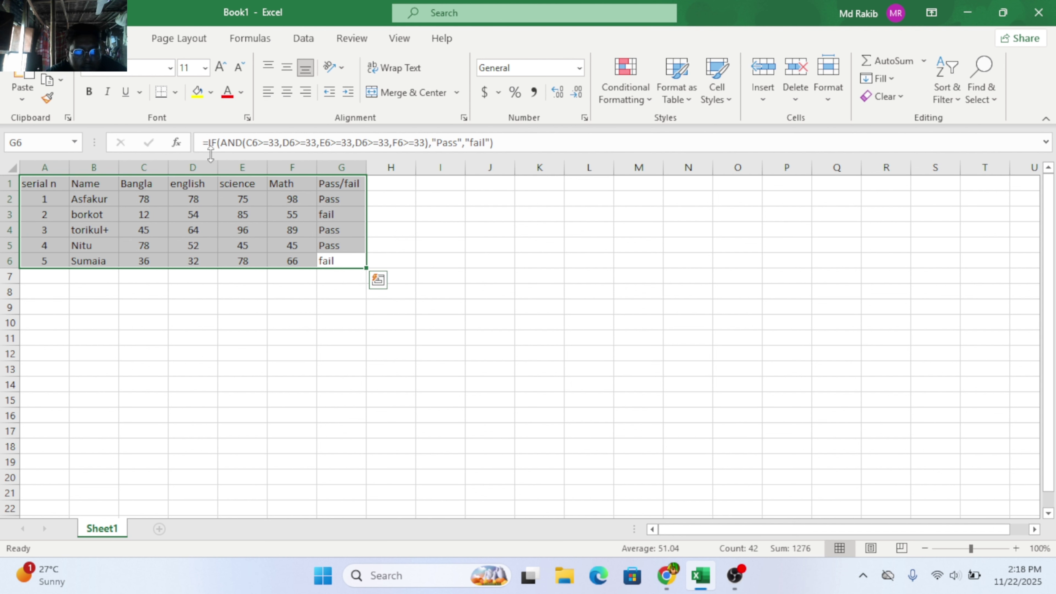
{"action": "left_click", "coordinate": [179, 93]}
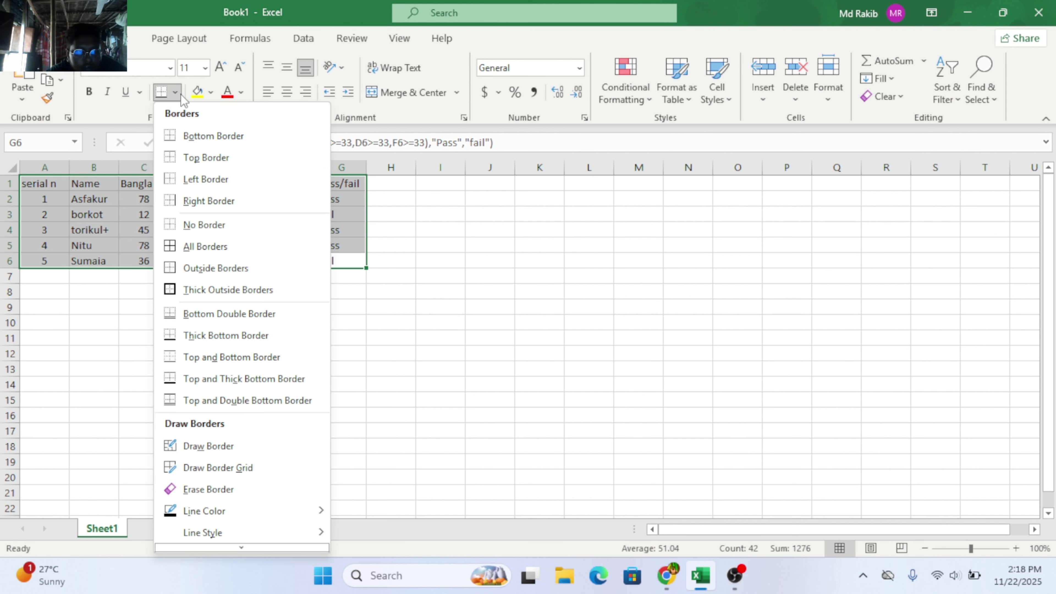
{"action": "left_click", "coordinate": [217, 246]}
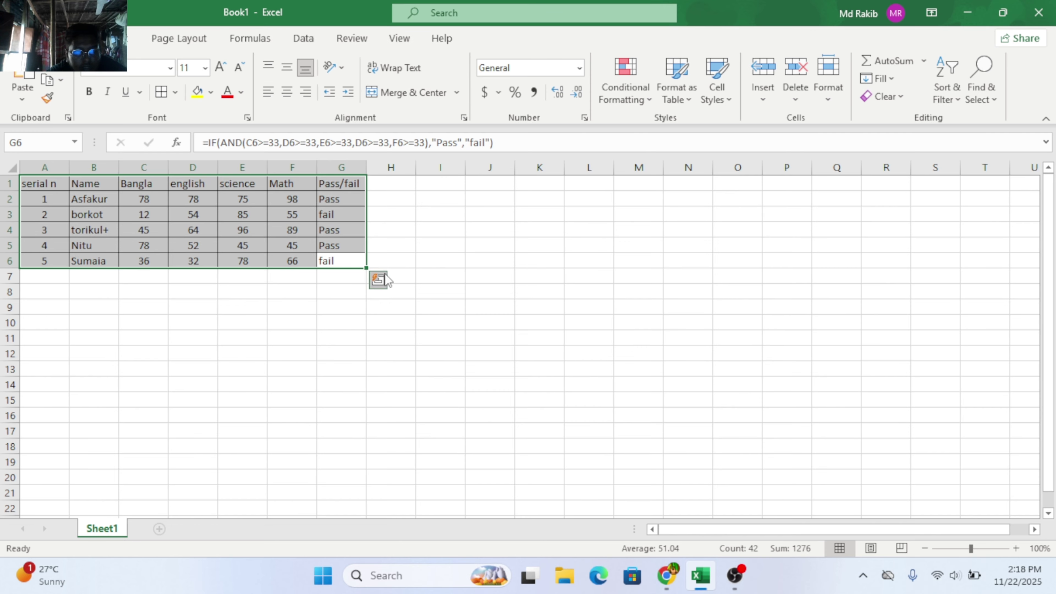
{"action": "left_click", "coordinate": [401, 225]}
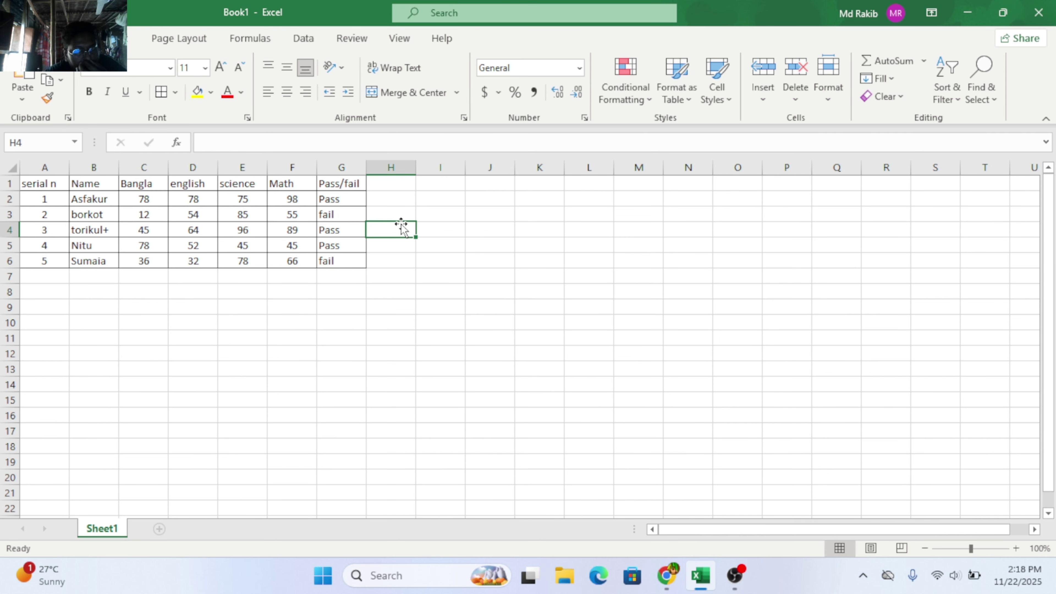